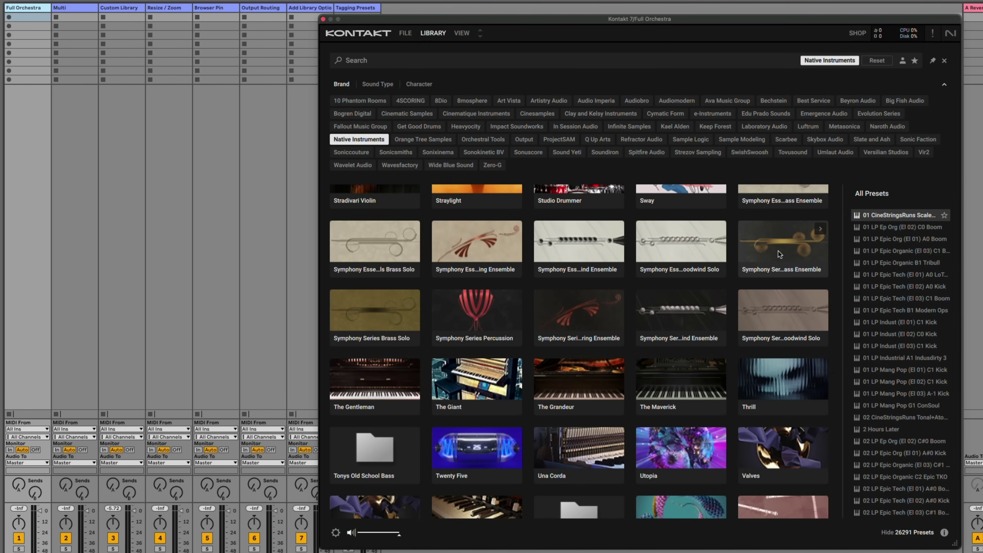
- Load the Symphony Series Brass Ensemble preset, then advance to the next empty instrument slot
left_click(778, 252)
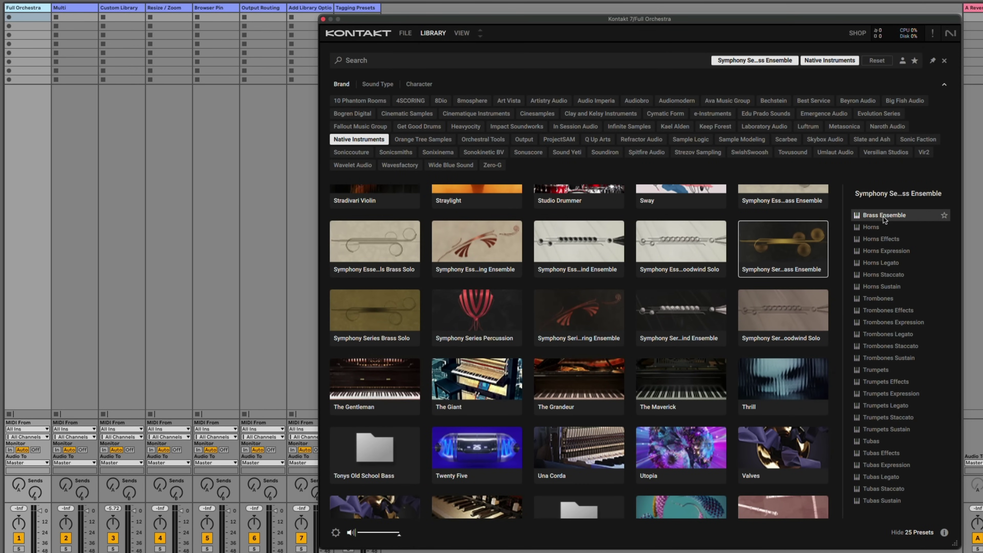
double_click(883, 216)
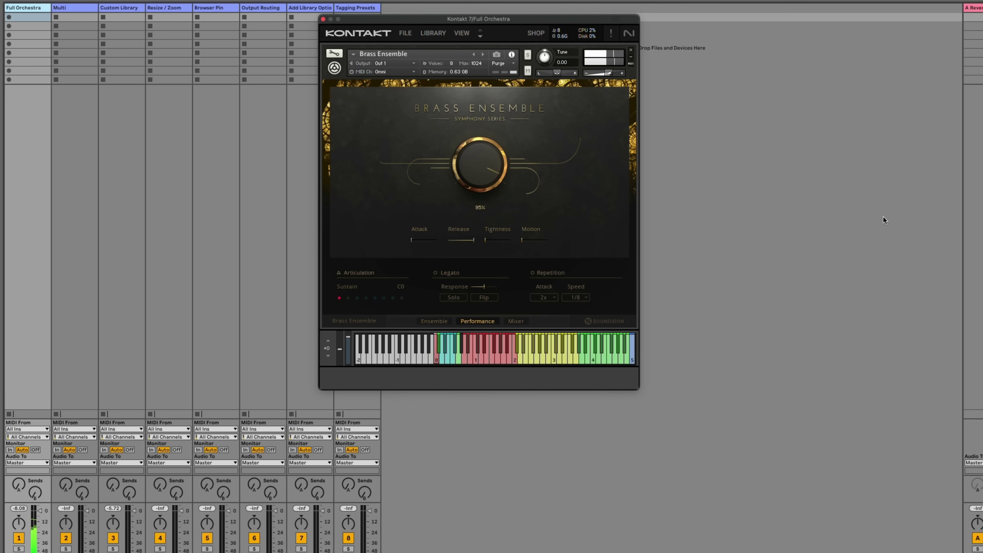
left_click(481, 37)
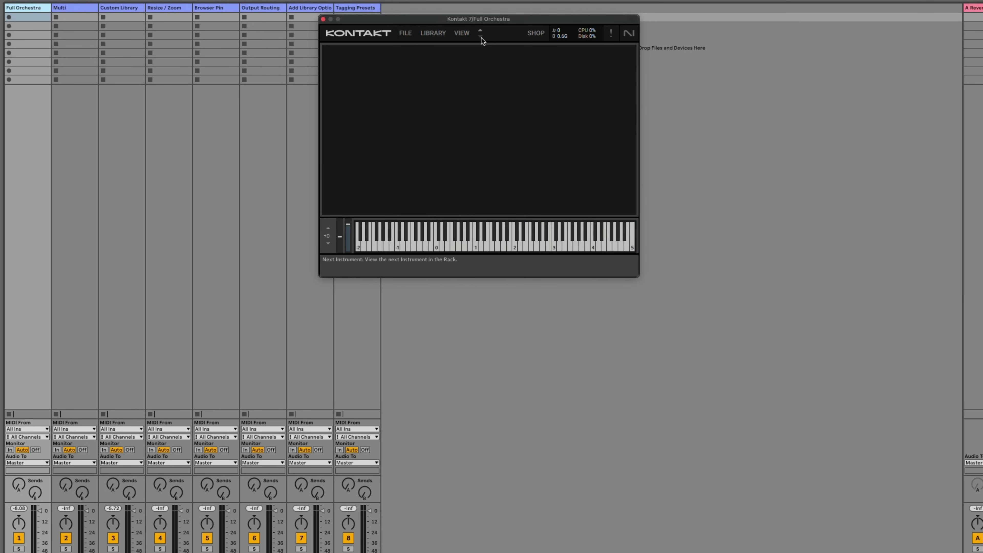
- Load the Symphony Series String Ensemble preset (Full Ensemble - 60 Players) into the empty slot
left_click(433, 33)
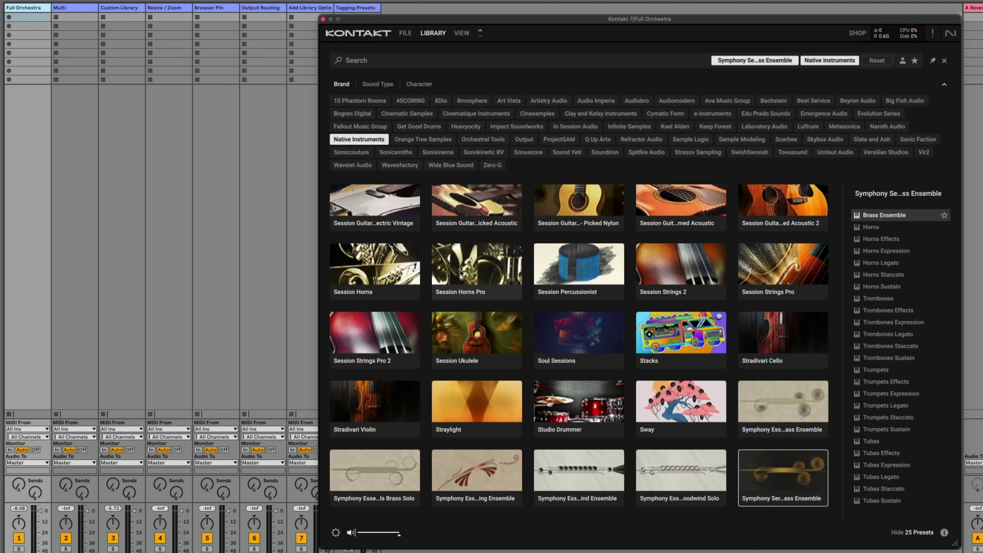
scroll(461, 270, "down", 2)
left_click(572, 421)
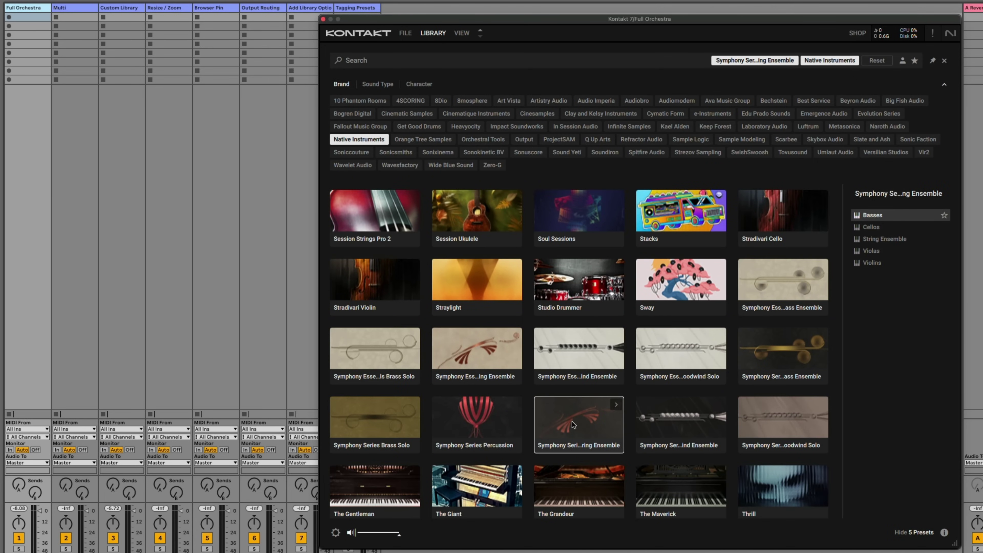
double_click(884, 239)
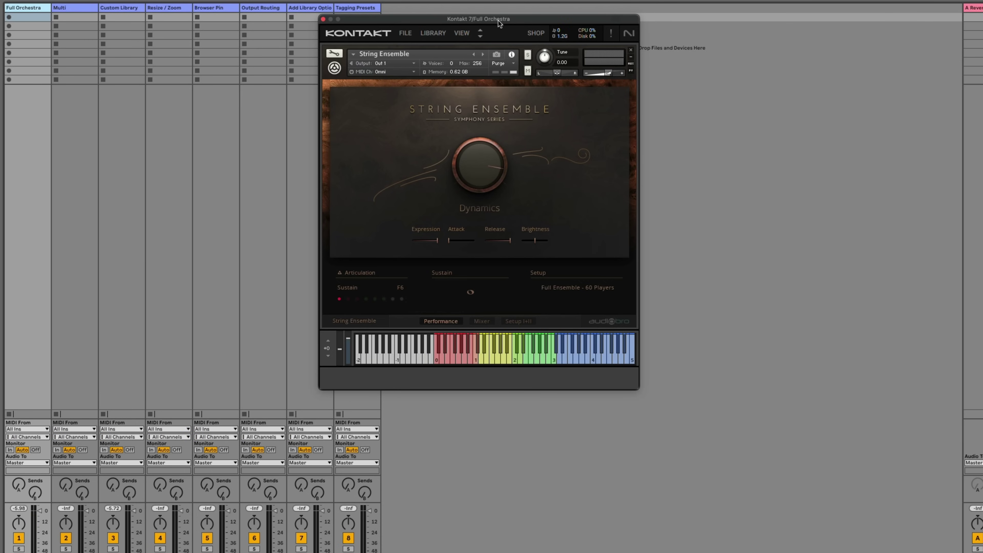
- Load the Symphony Series Woodwind Ensemble preset into the next empty instrument slot
left_click(479, 37)
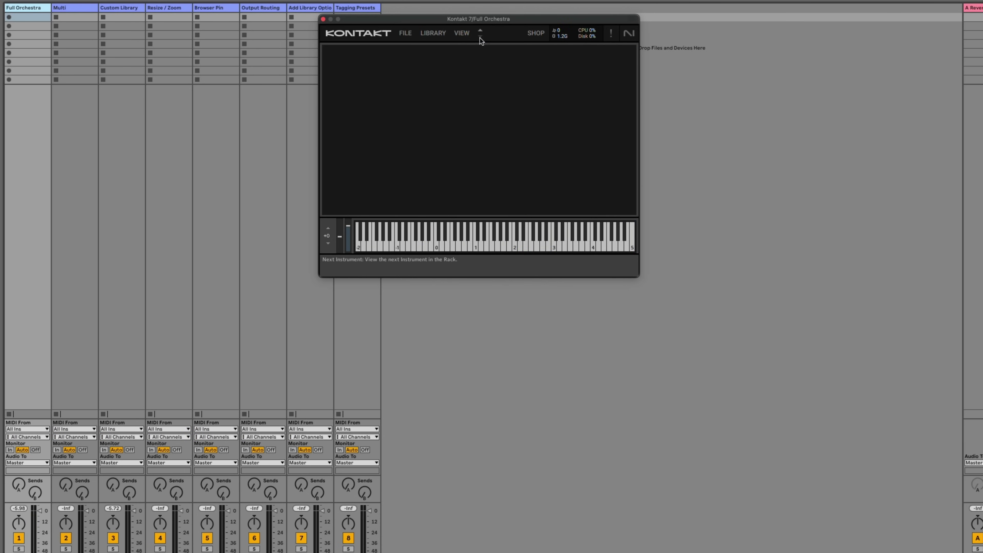
left_click(439, 34)
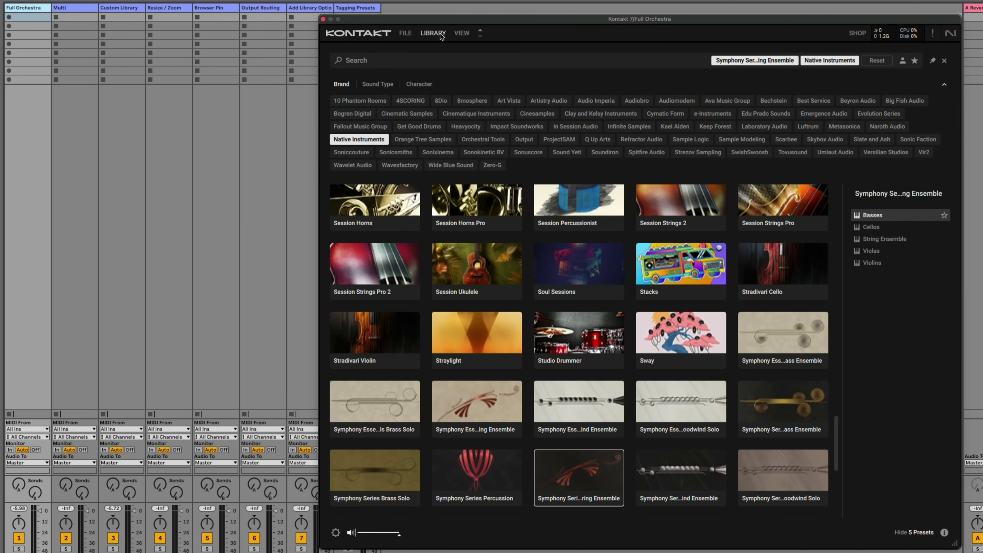
left_click(684, 467)
scroll(879, 288, "down", 5)
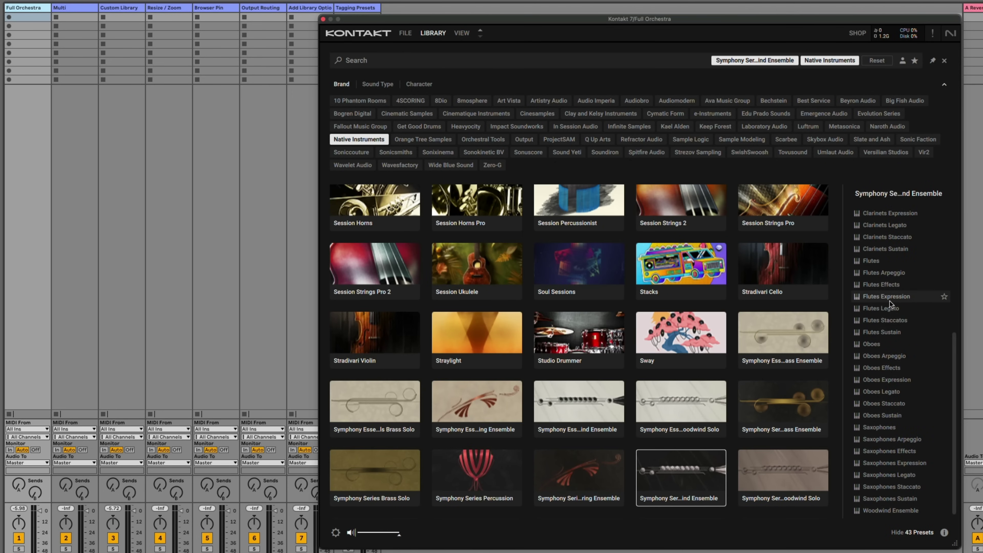
double_click(883, 510)
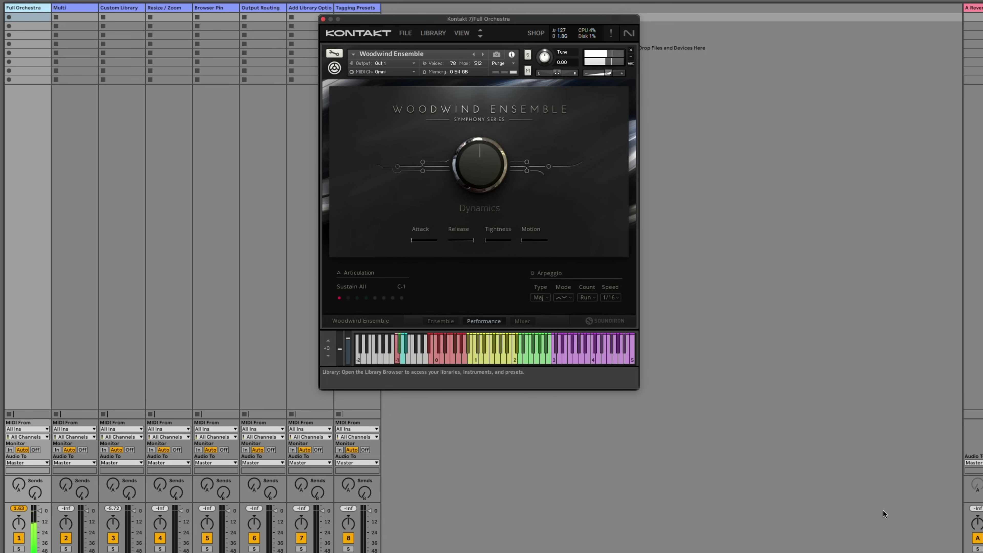
- Return to Brass Ensemble, test its mute and volume, leaving it unmuted at its previous level
left_click(480, 31)
left_click(480, 31)
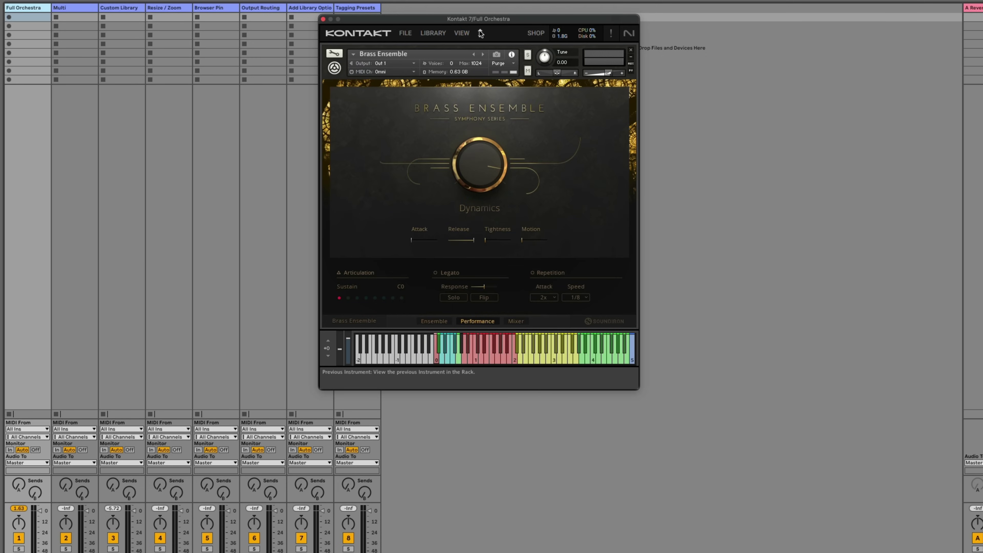
left_click(527, 71)
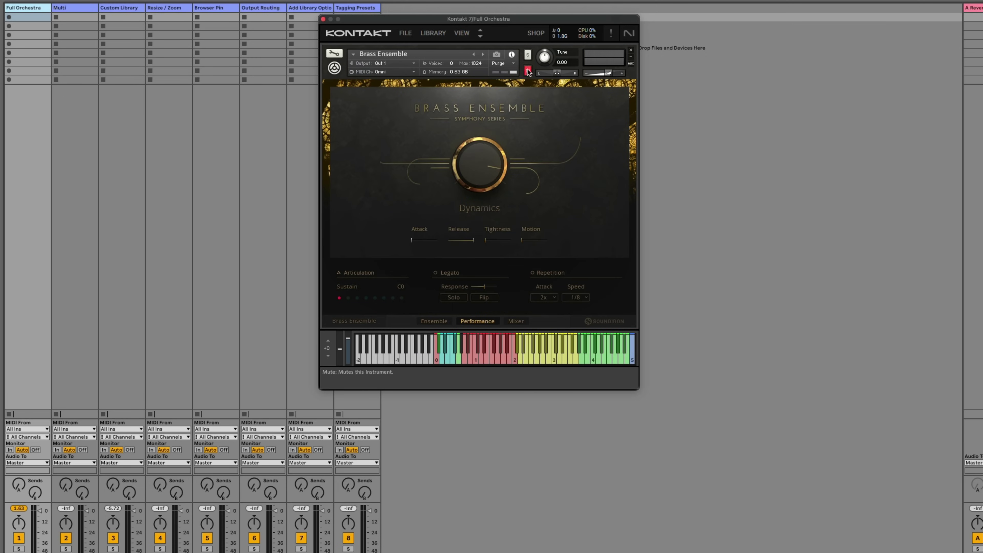
left_click(528, 71)
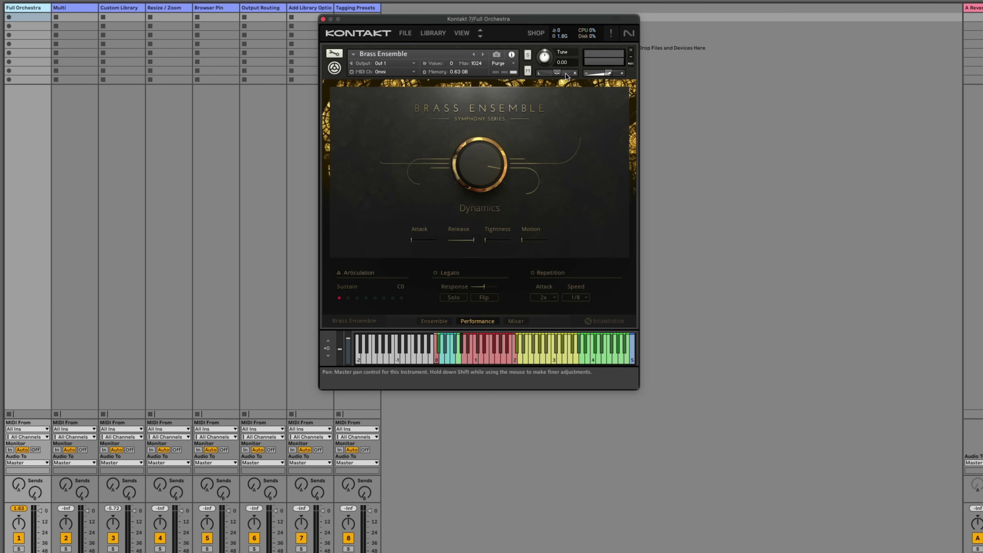
mouse_move(609, 76)
left_mouse_down()
mouse_move(594, 76)
mouse_move(609, 76)
left_mouse_up()
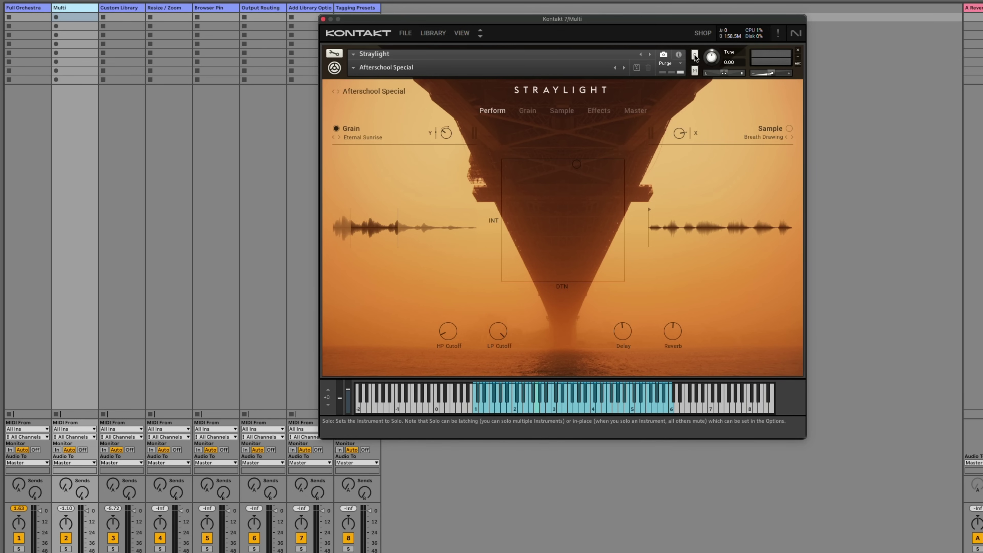
- Solo the Straylight instrument in the Multi rack
left_click(694, 56)
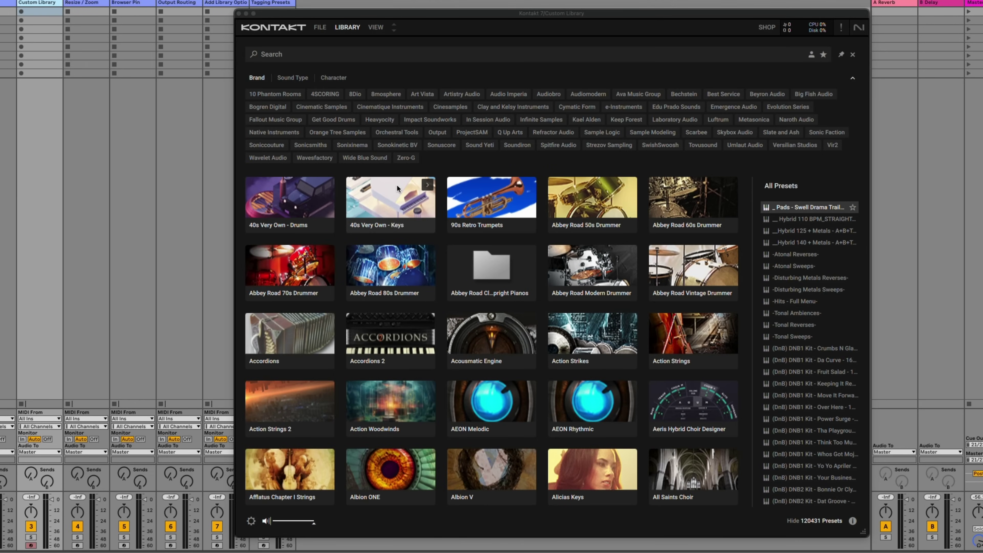
- Add the 99 Sound Effects folder as a custom library and rescan it
left_click(250, 523)
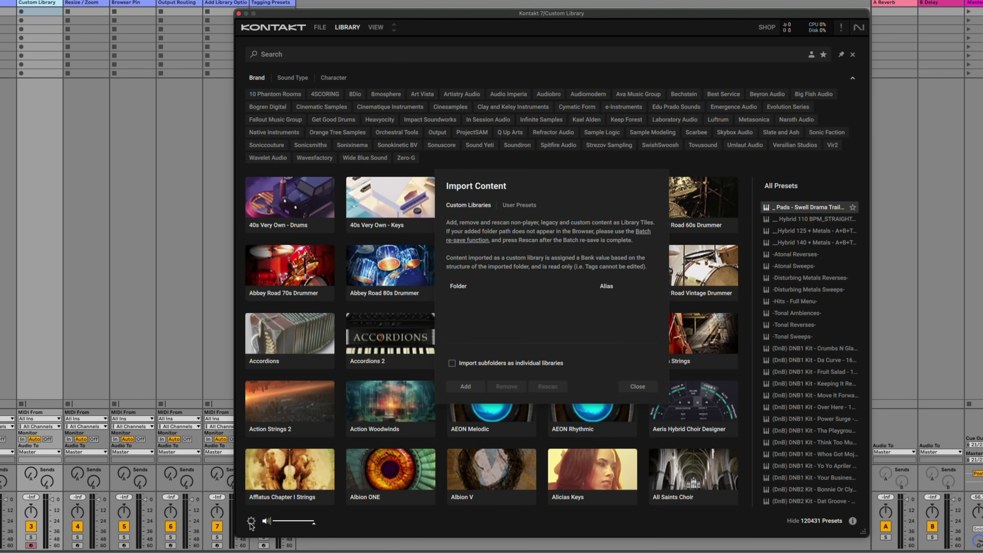
left_click(466, 388)
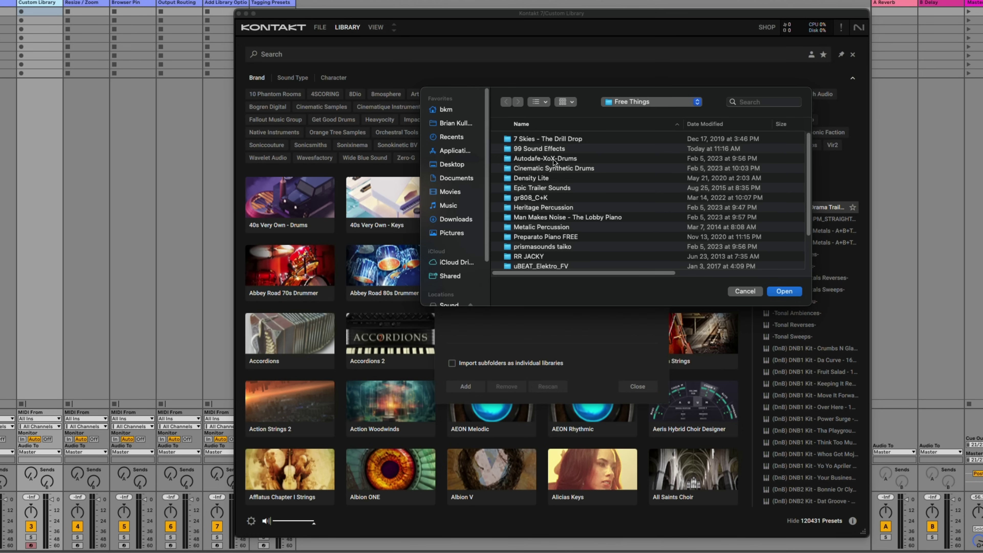
left_click(554, 151)
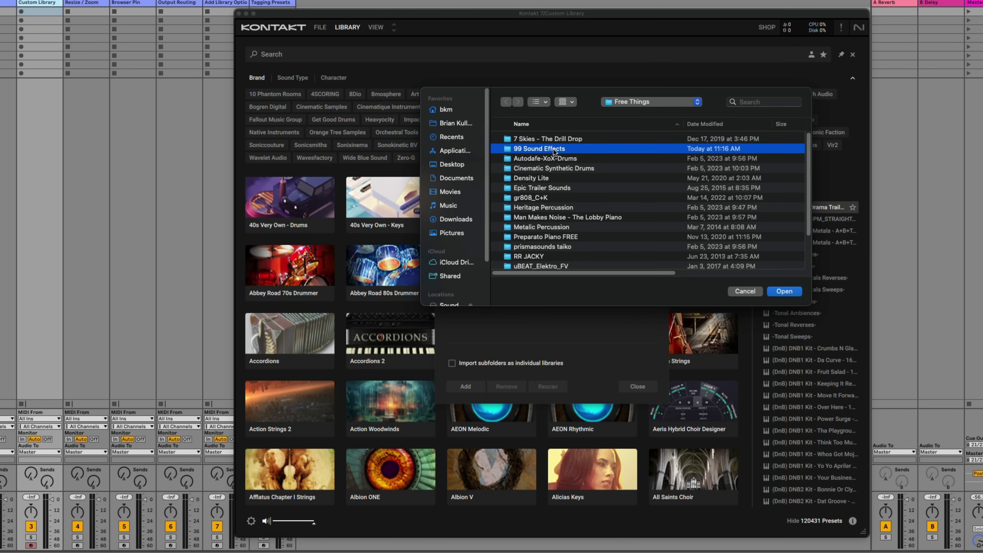
left_click(785, 291)
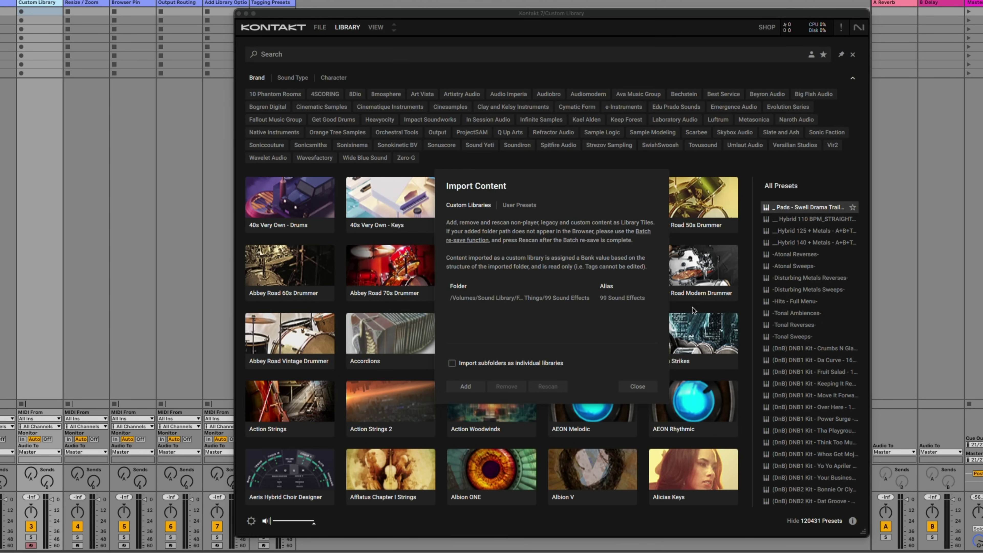
left_click(581, 301)
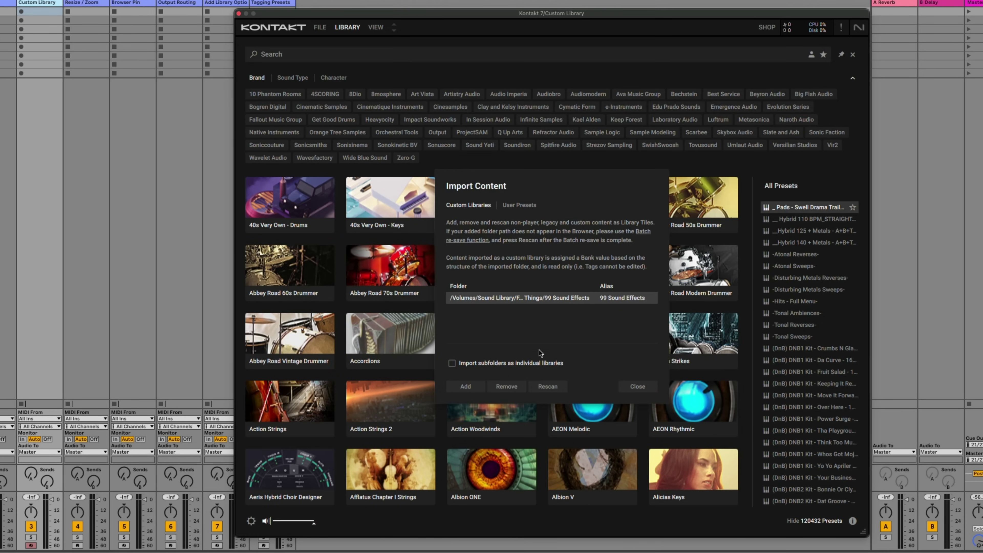
left_click(552, 388)
- Load the preset from the new 99 Sound Effects library tile
left_click(635, 386)
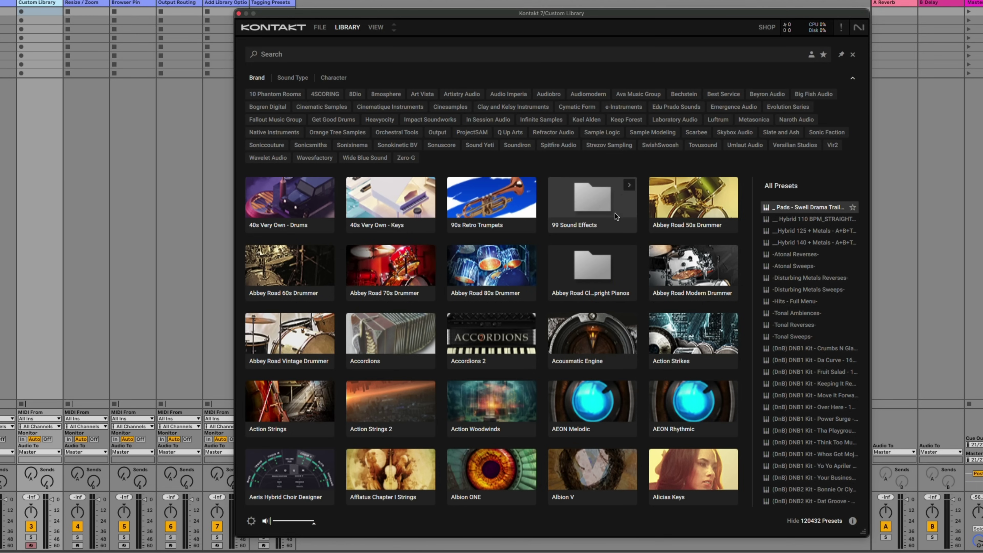
left_click(610, 192)
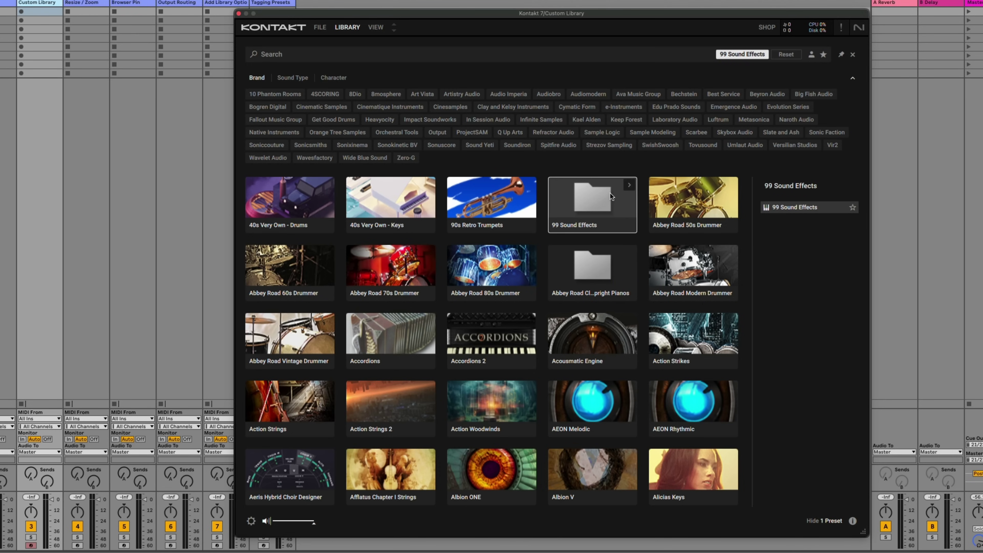
double_click(805, 207)
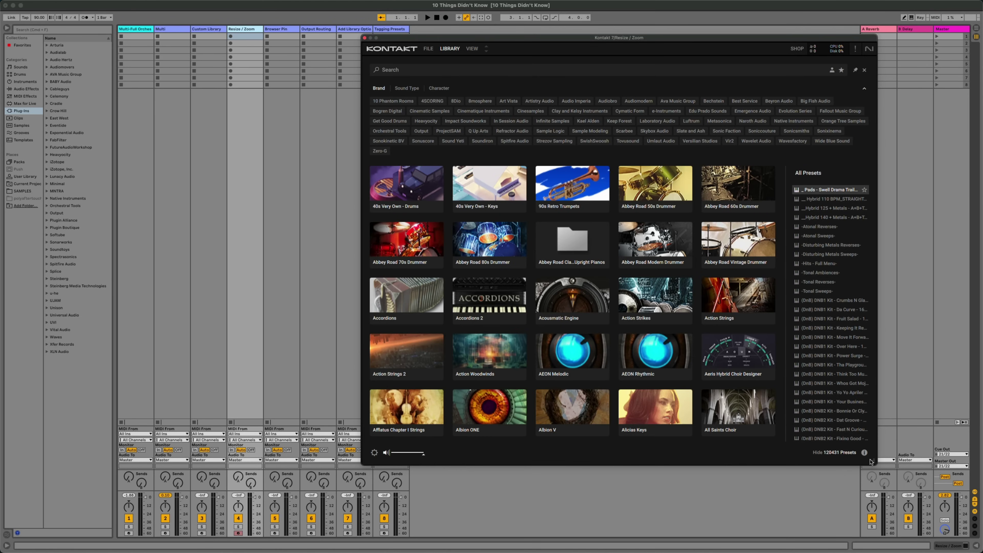
- Shrink the Kontakt window, widen the presets list, and set the interface zoom to 150%
left_click_drag(870, 461, 930, 529)
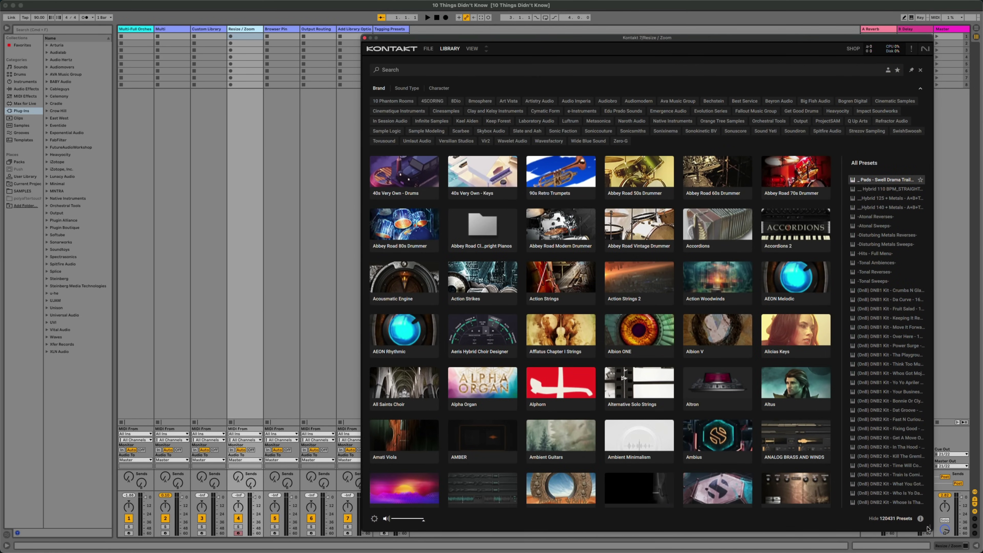
mouse_move(842, 418)
left_mouse_down()
mouse_move(637, 417)
mouse_move(839, 417)
left_mouse_up()
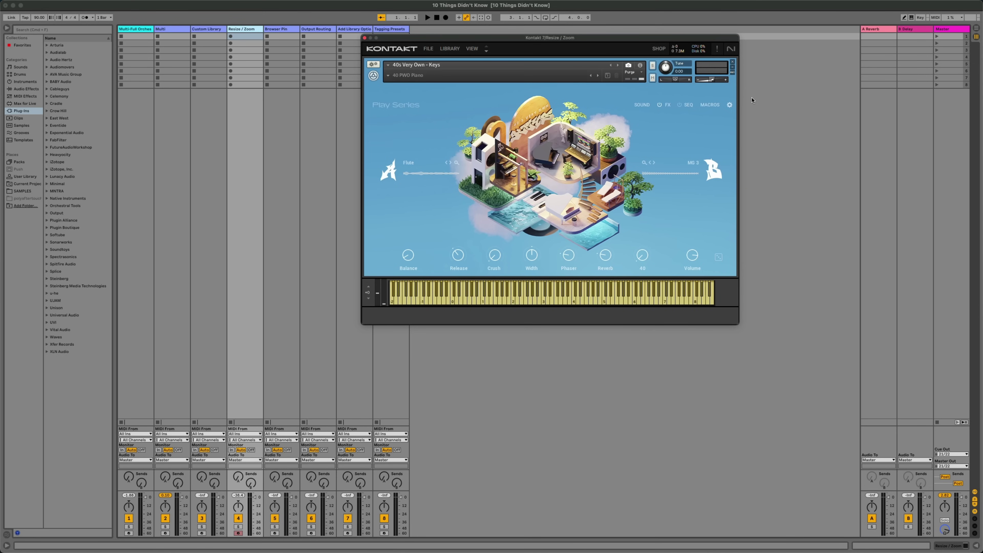
left_click(595, 118)
left_click(472, 49)
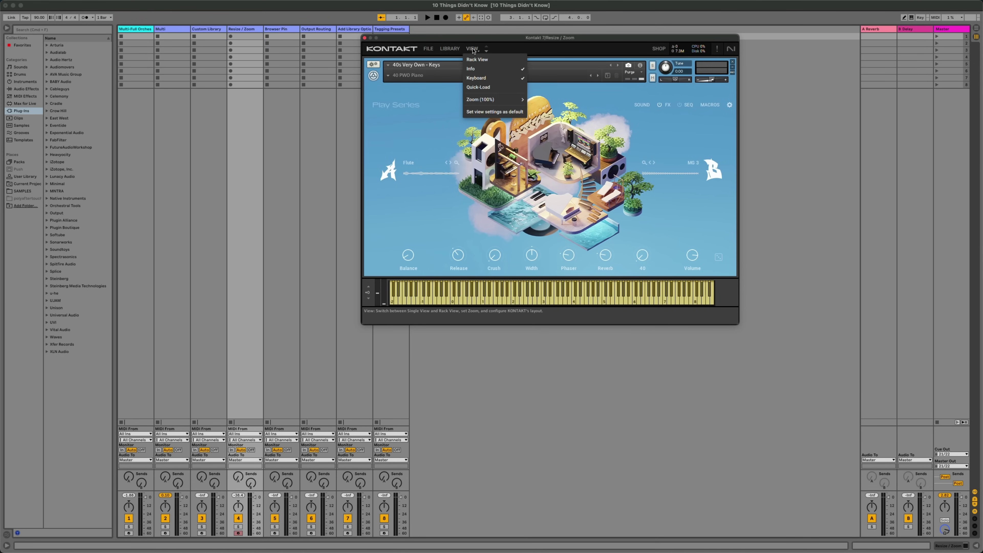
mouse_move(487, 103)
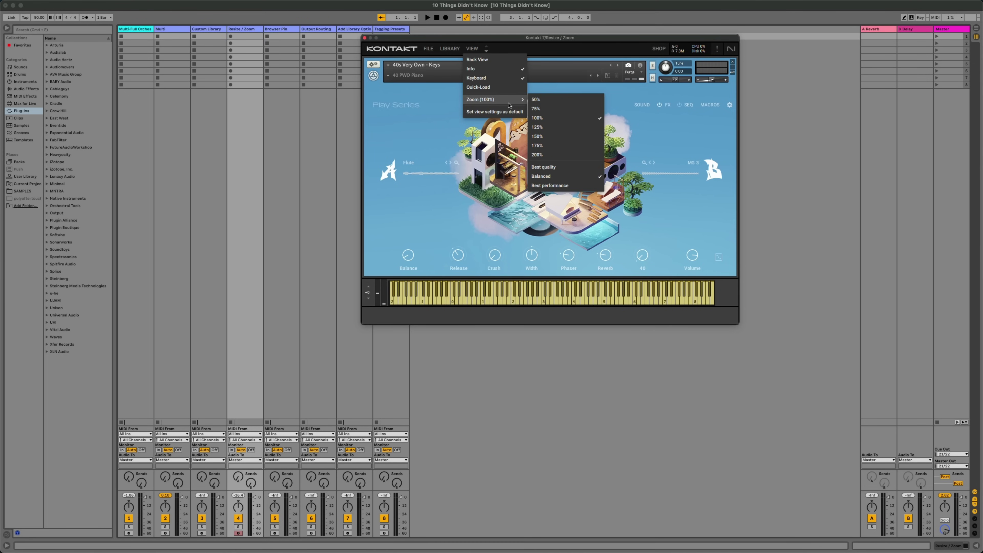
left_click(558, 137)
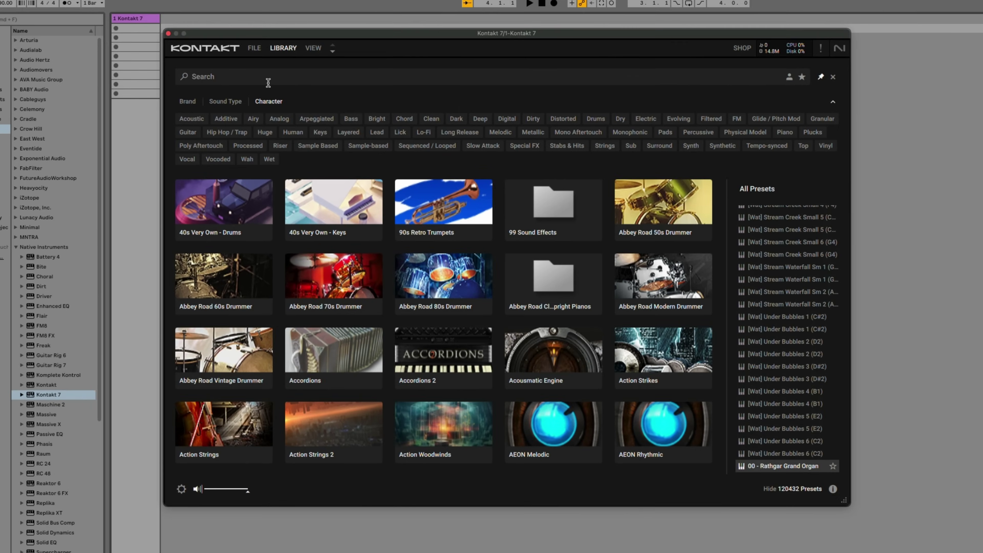
- Filter the Library by the Bass, Digital and Arpeggiated character tags and step through the presets
left_click(350, 119)
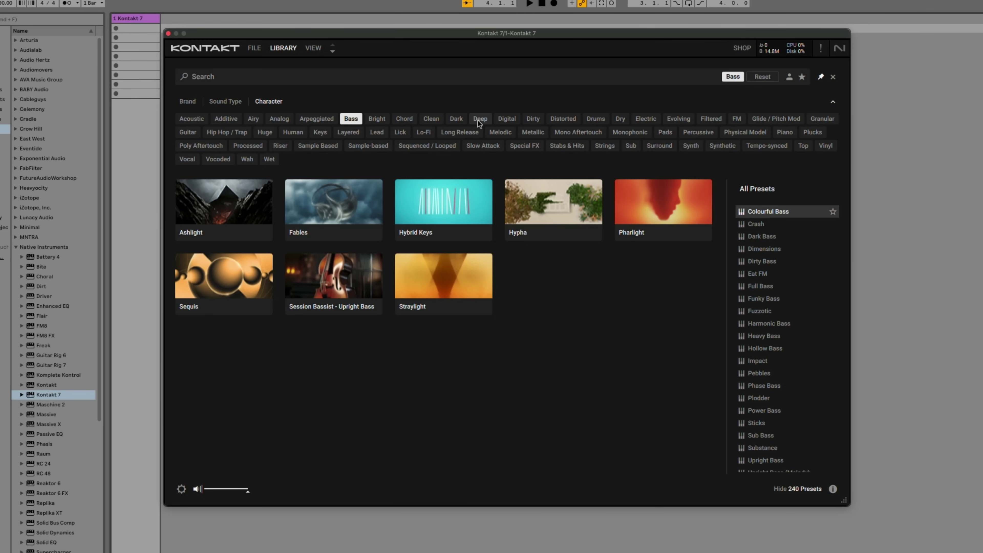
left_click(506, 120)
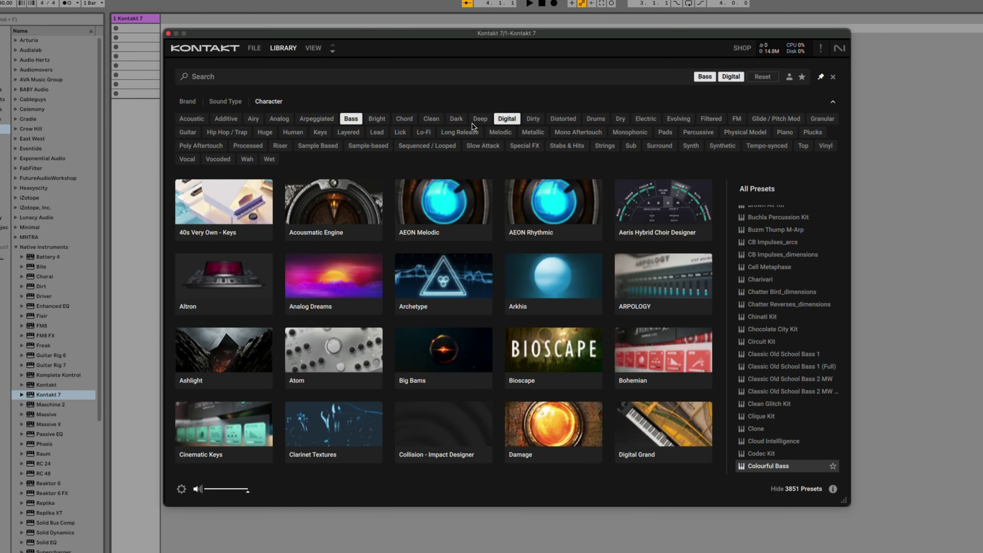
left_click(324, 117)
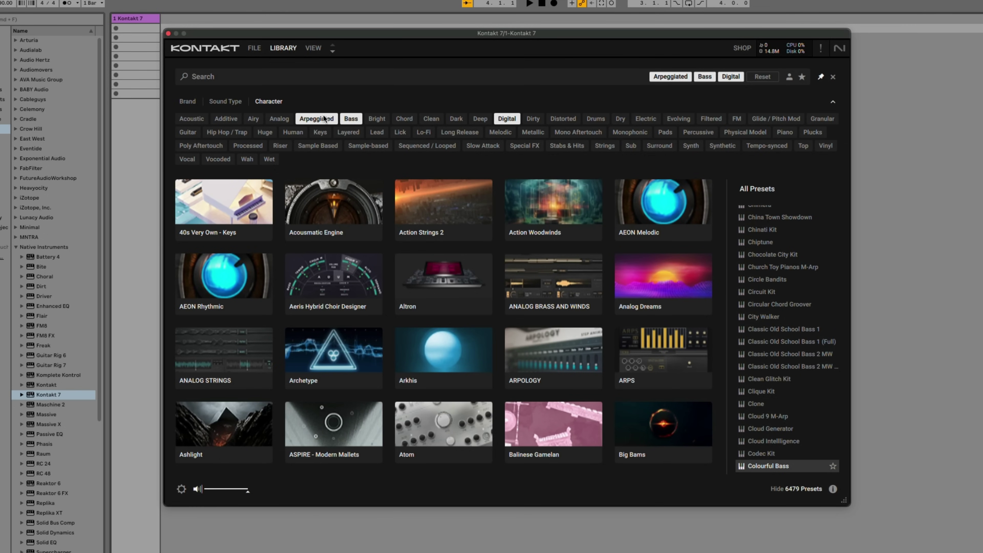
key("Down")
key("Down")
key("Down")
key("Down")
key("Down")
key("Down")
key("Down")
key("Down")
key("Down")
key("Down")
key("Down")
key("Down")
key("Down")
key("Down")
key("Down")
key("Down")
key("Down")
key("Down")
key("Down")
key("Down")
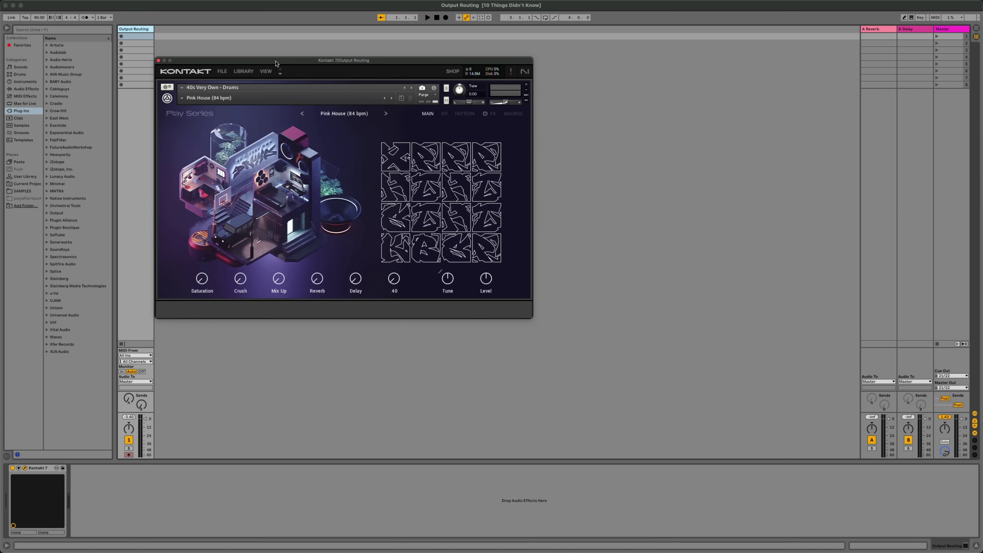
left_click(266, 71)
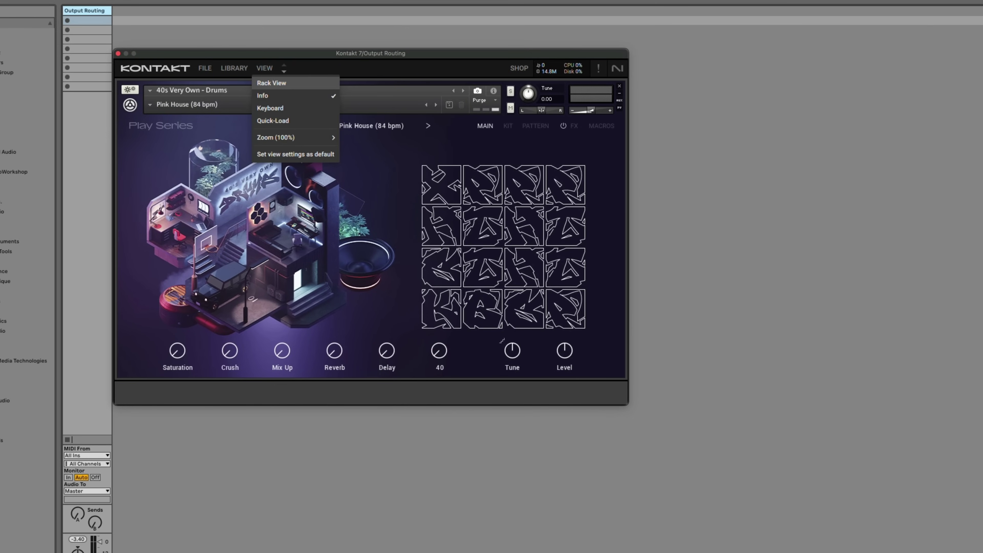
- Switch to Rack View, show Outputs, and apply the Factory Stereo 16x output preset
left_click(272, 83)
left_click(265, 70)
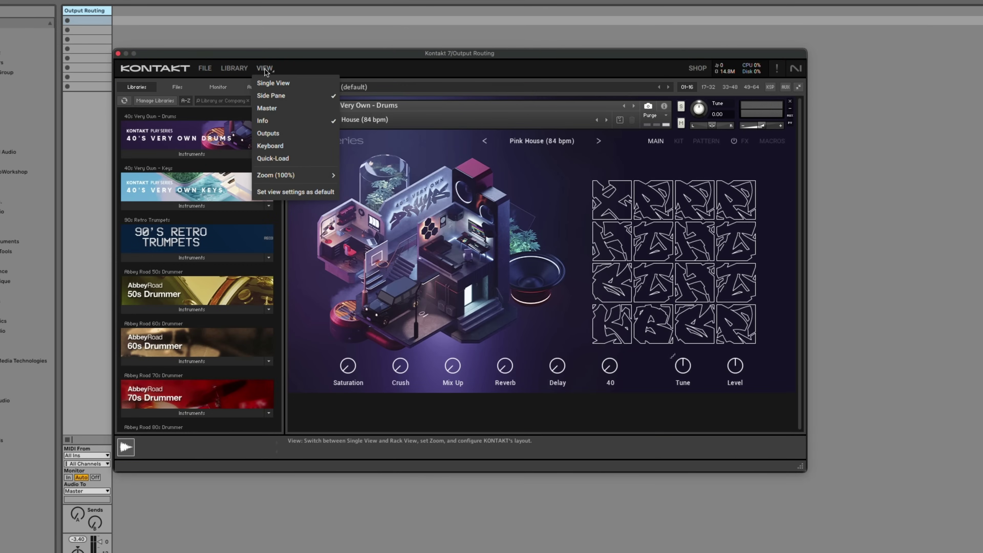
left_click(269, 133)
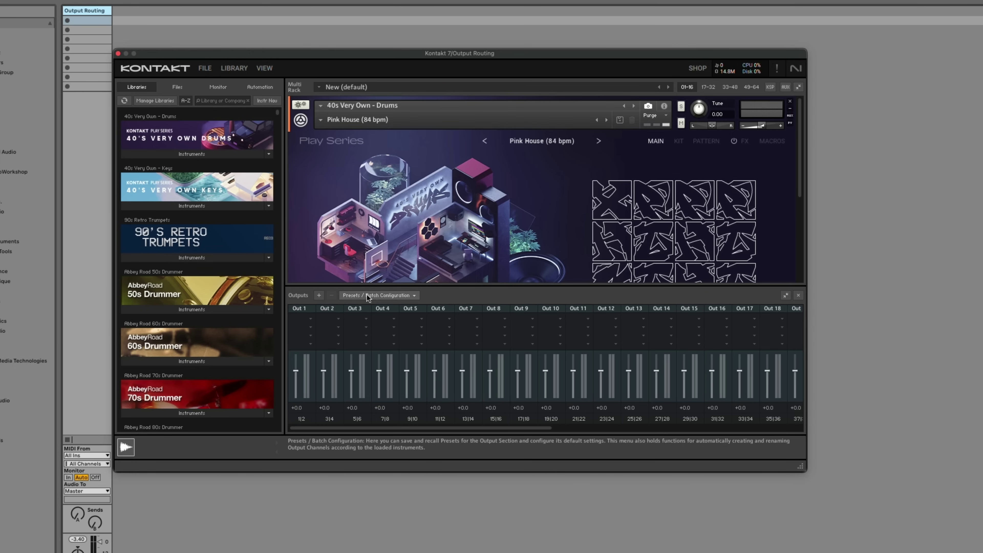
left_click(376, 296)
mouse_move(380, 349)
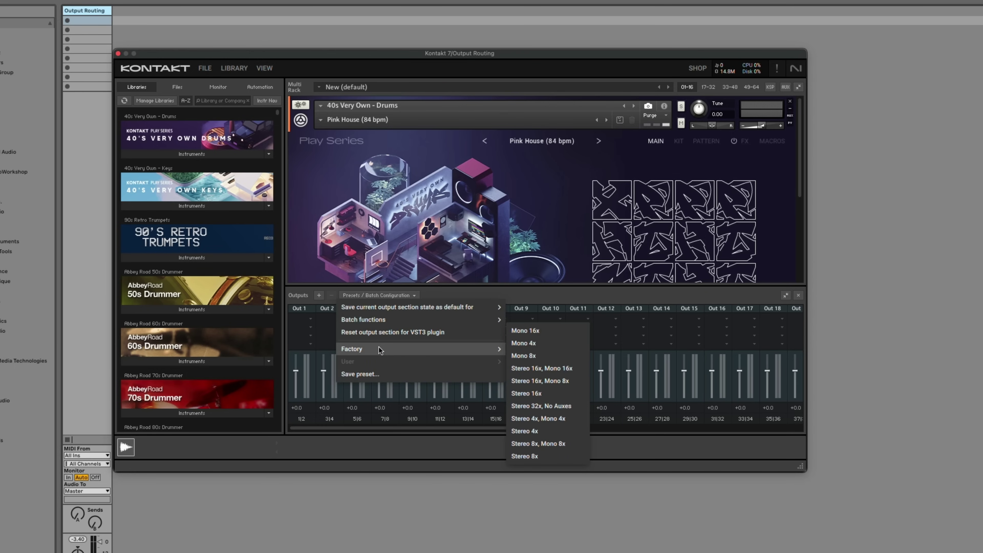
left_click(547, 394)
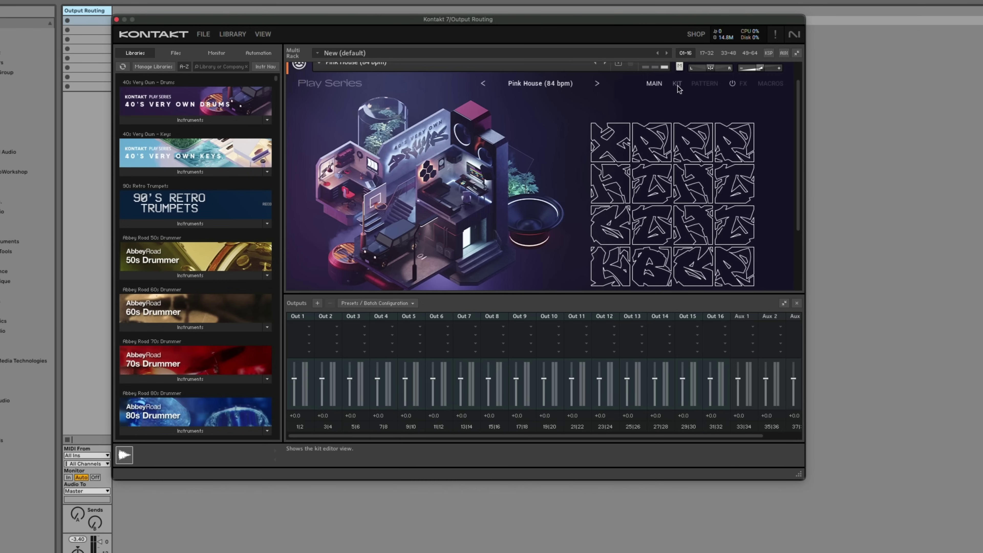
- Route every drum kit pad to sequential outputs, with the kick on Out 1
left_click(678, 84)
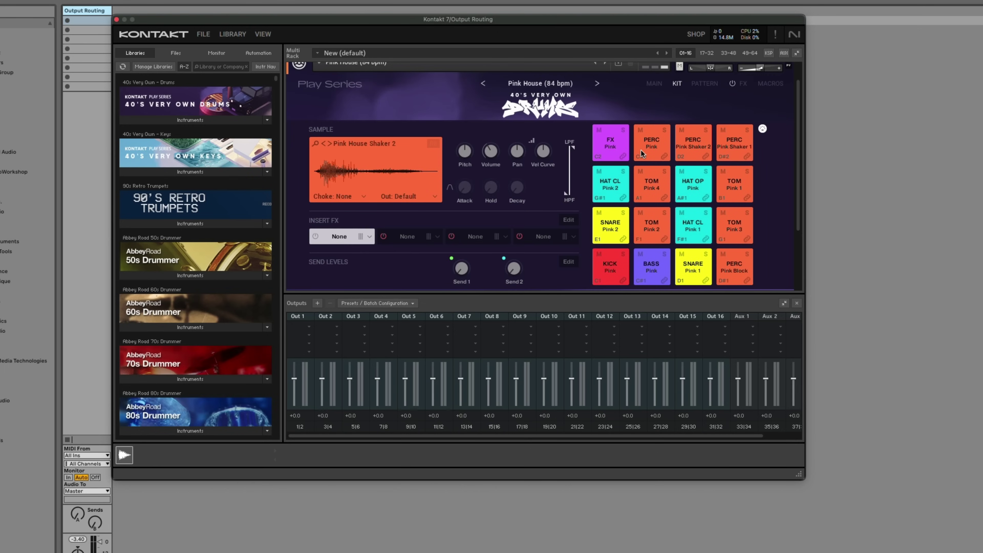
left_click(611, 271)
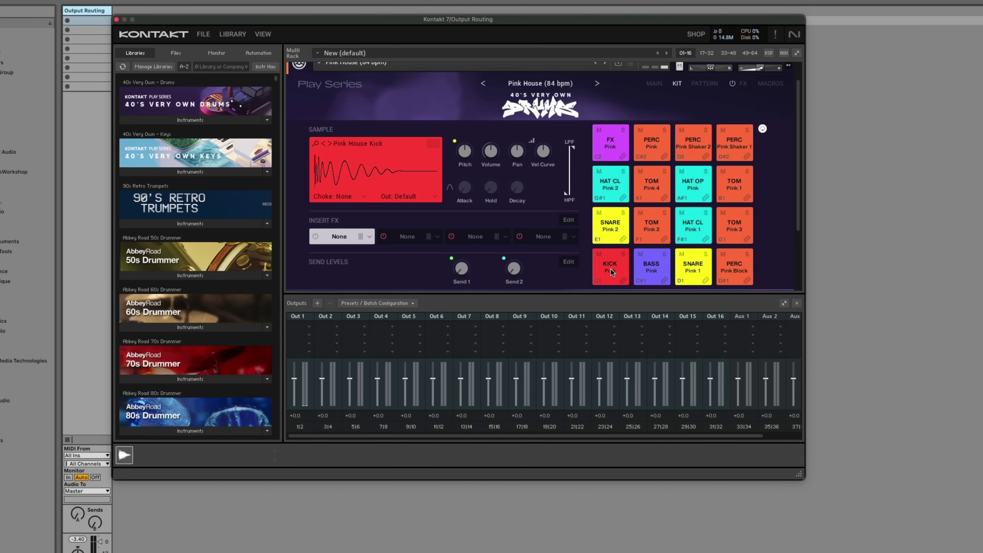
left_click(422, 198)
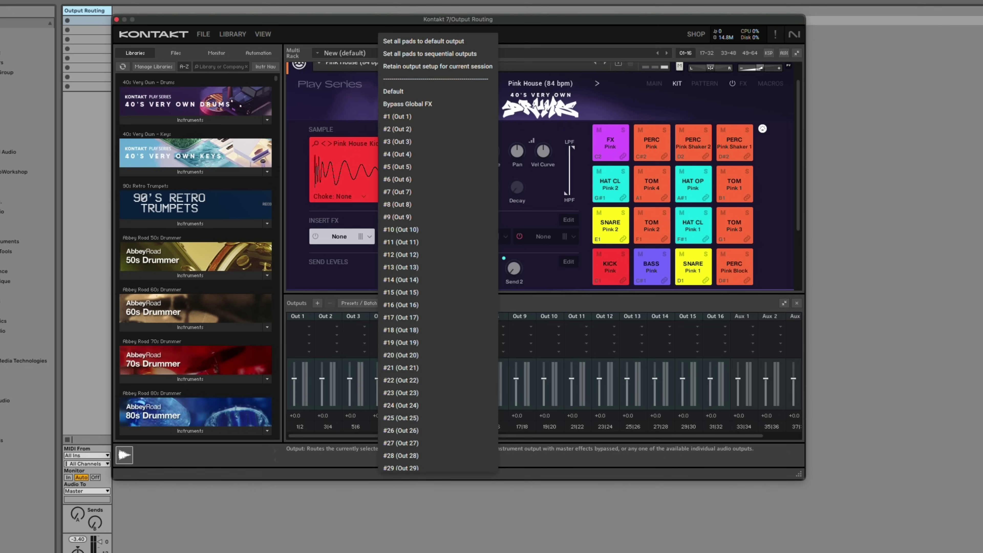
left_click(432, 54)
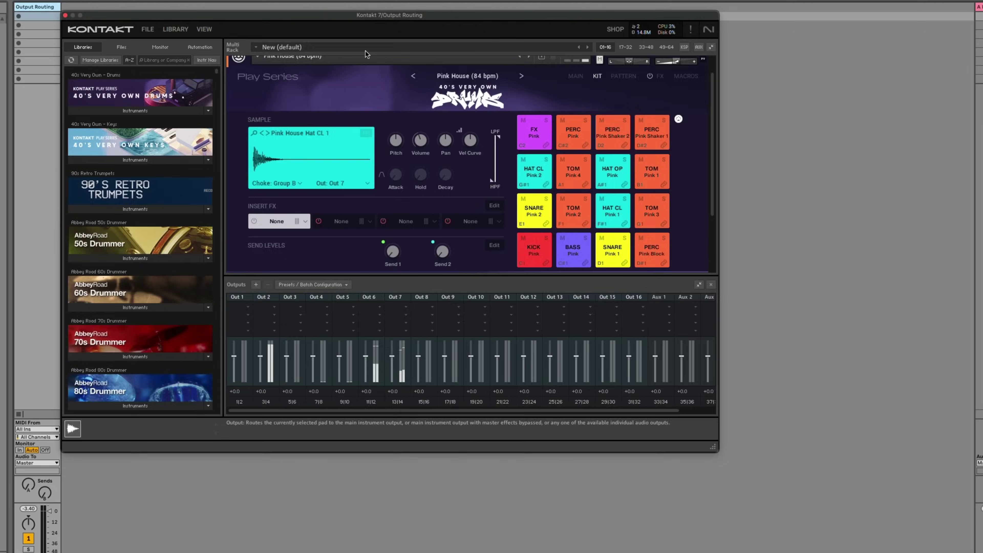
left_click(131, 10)
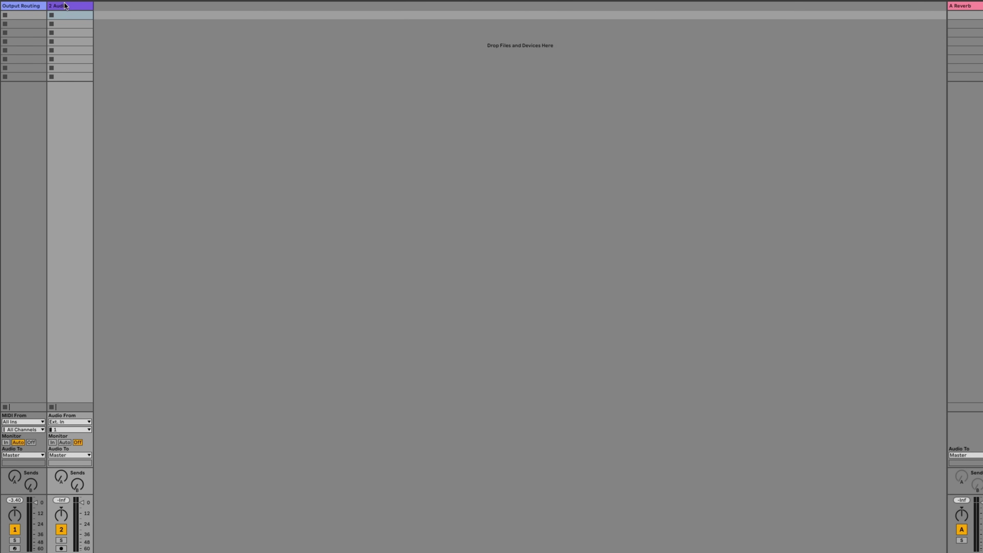
- Set 2 Audio's input to 40 Drums / KT Out 2 and duplicate the track
left_click(57, 7)
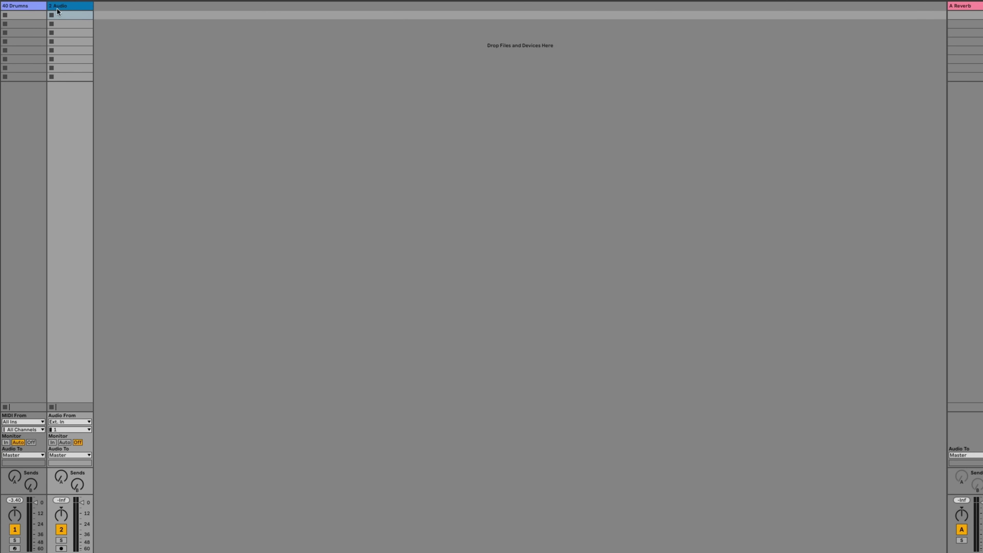
left_click(69, 420)
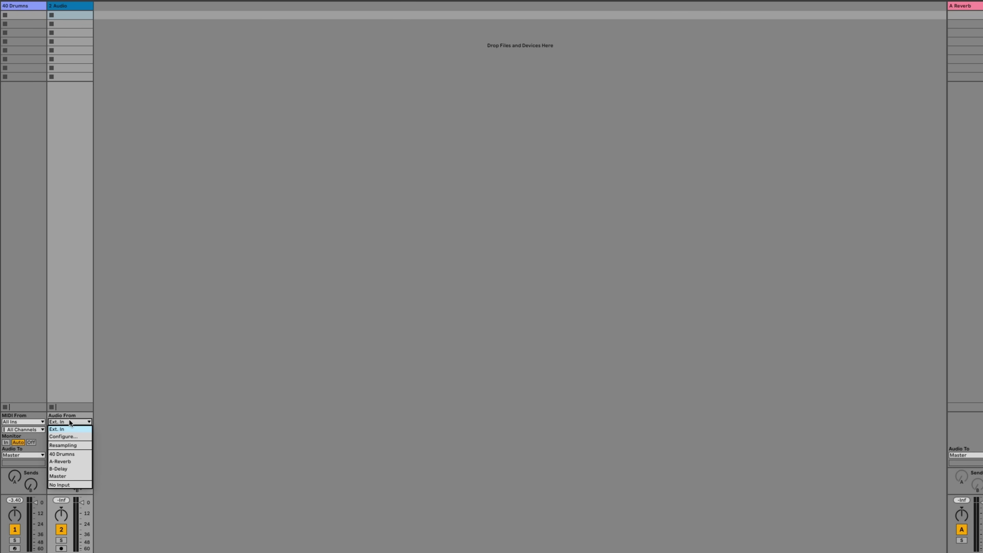
left_click(73, 452)
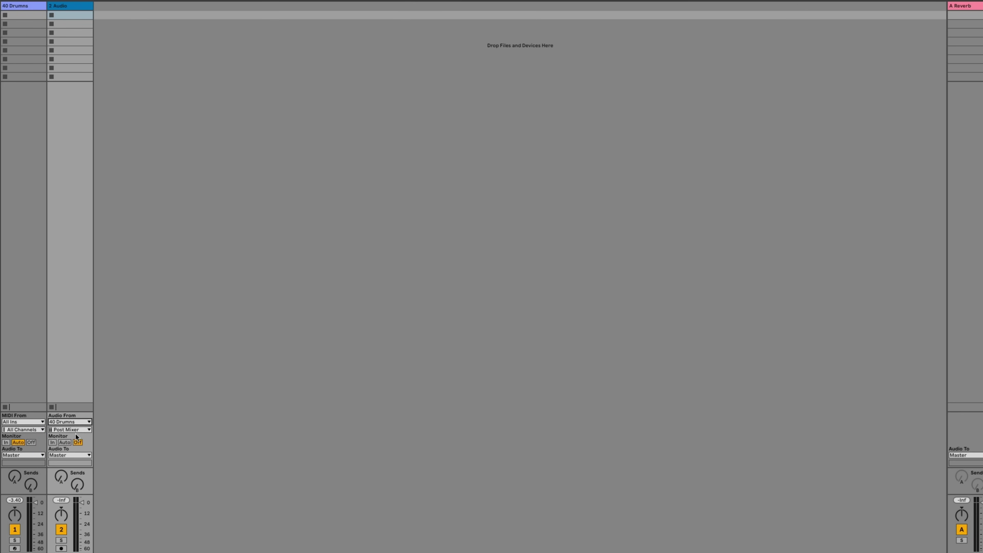
left_click(77, 429)
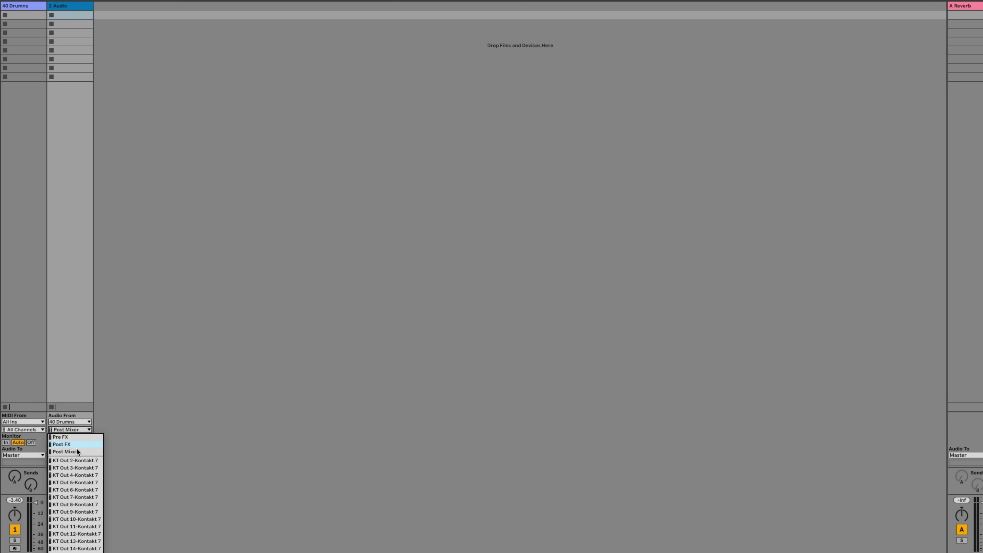
left_click(77, 460)
key("ctrl+d")
key("ctrl+d")
key("ctrl+d")
key("ctrl+d")
key("ctrl+d")
key("ctrl+d")
key("ctrl+d")
key("ctrl+d")
key("ctrl+d")
key("ctrl+d")
key("ctrl+d")
key("ctrl+d")
key("ctrl+d")
key("ctrl+d")
key("ctrl+d")
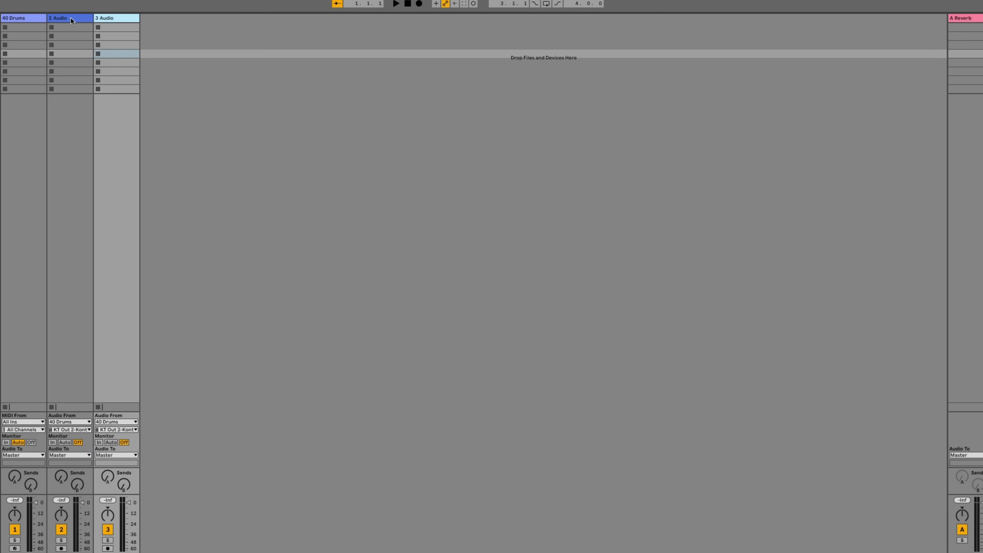
- Assign successive Kontakt outputs (KT Out 3, 4, 5, onward) to the duplicated audio tracks
left_click(119, 430)
left_click(128, 467)
left_click(173, 430)
left_click(180, 475)
left_click(215, 431)
left_click(215, 482)
left_click(259, 430)
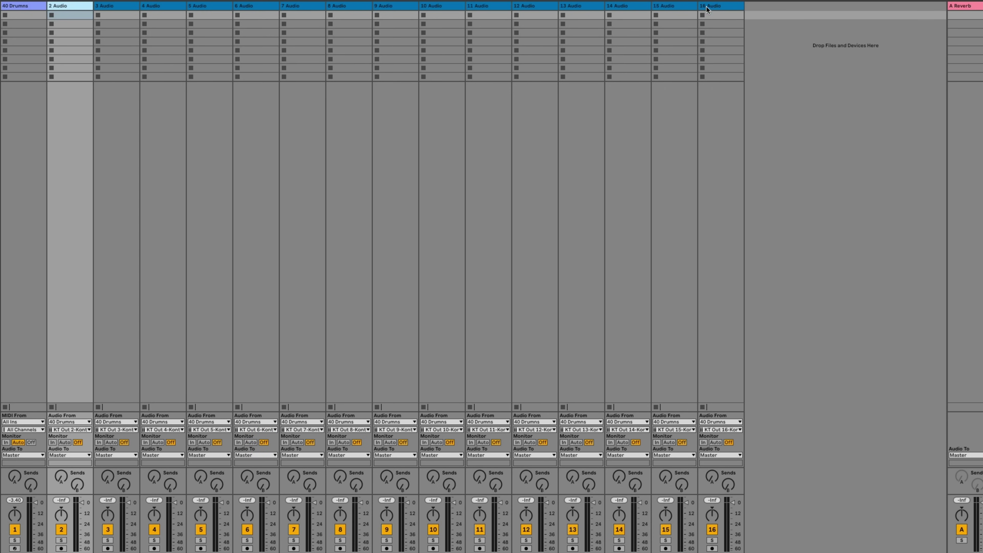
- Set audio tracks 2–16 to monitor In and arm the 40 Drums track
left_click(707, 7, "shift")
left_click(52, 442)
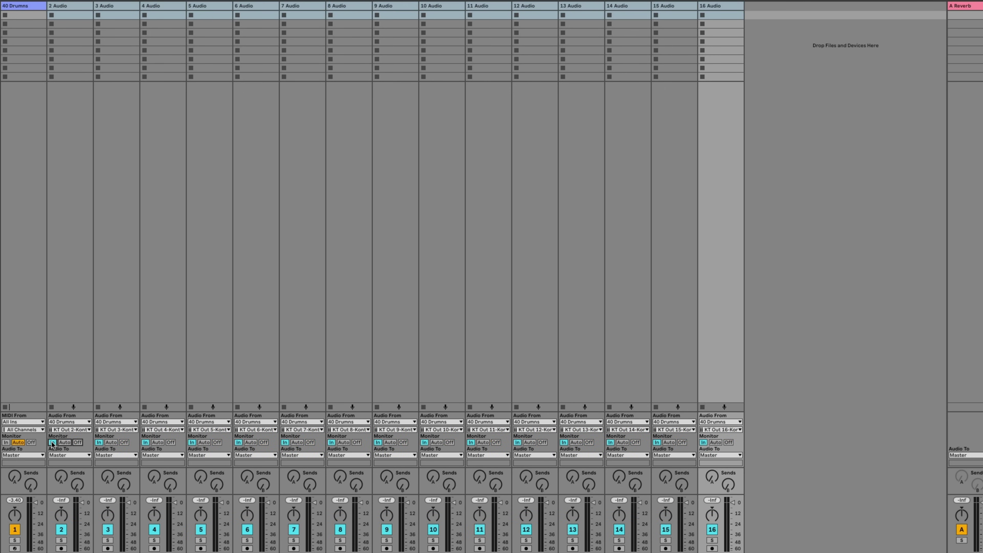
left_click(14, 548)
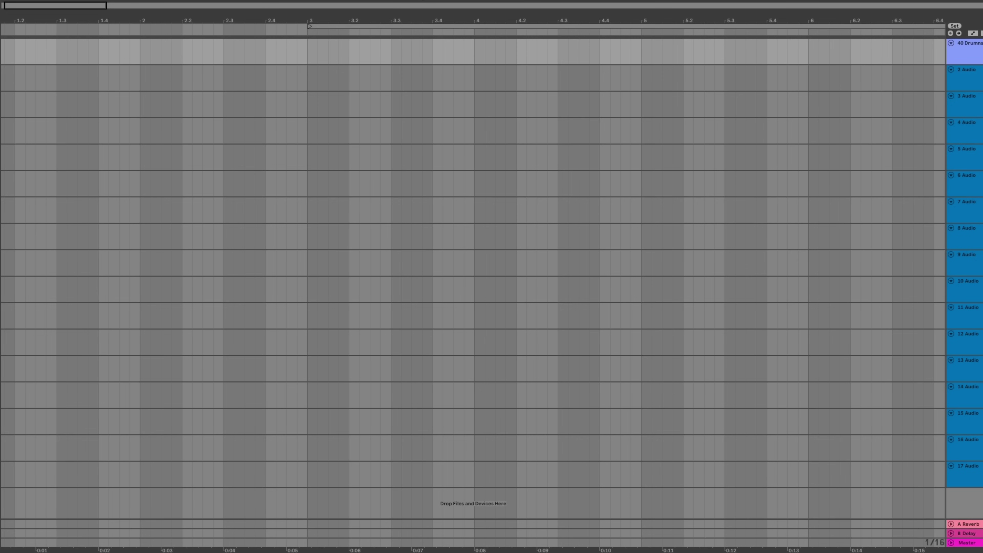
- Record the drum kit's separate outputs onto tracks 2–17, raise track 2's volume and play back
key("F9")
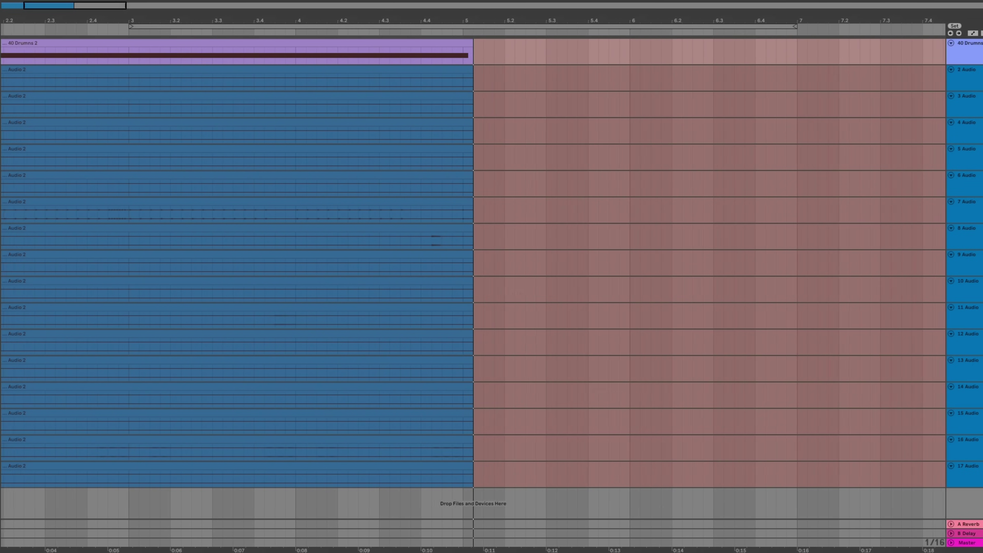
key("space")
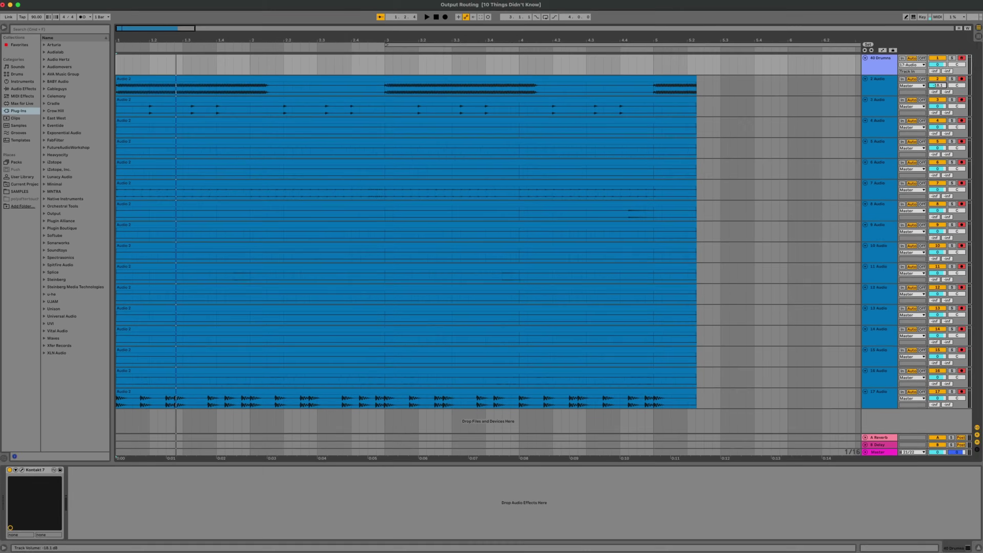
left_click_drag(937, 86, 939, 100)
key("space")
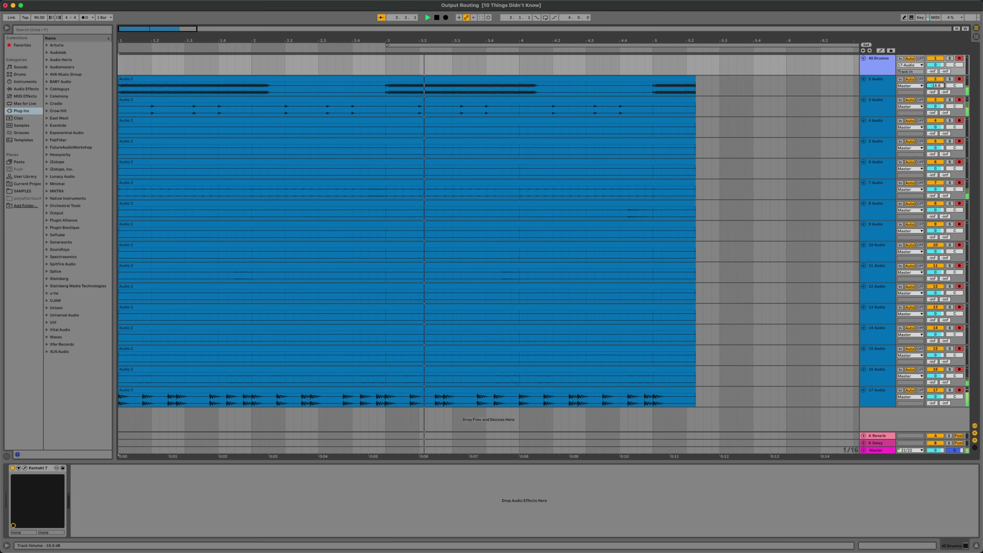
left_click_drag(938, 101, 938, 87)
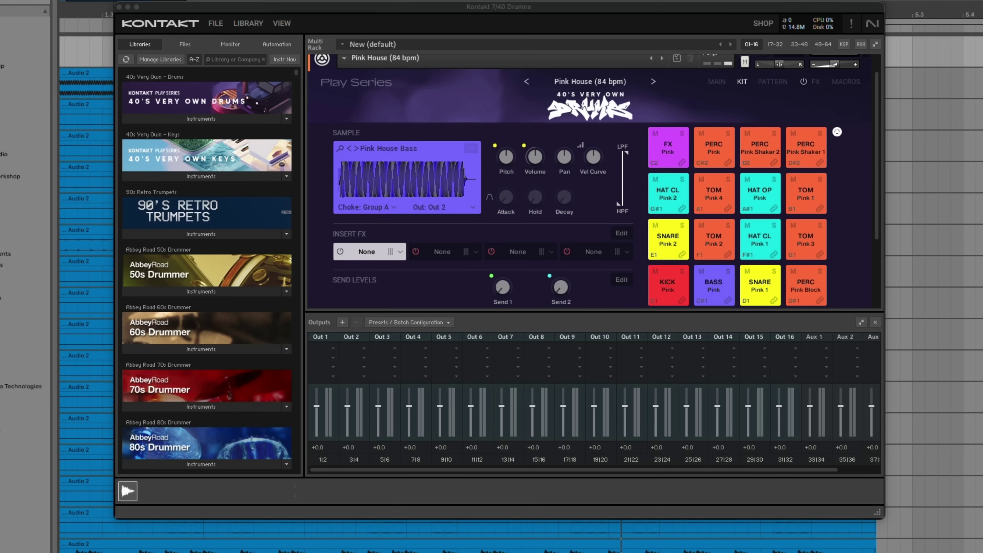
- Insert the Raum reverb on Kontakt's Out 2 output channel
left_click(484, 321)
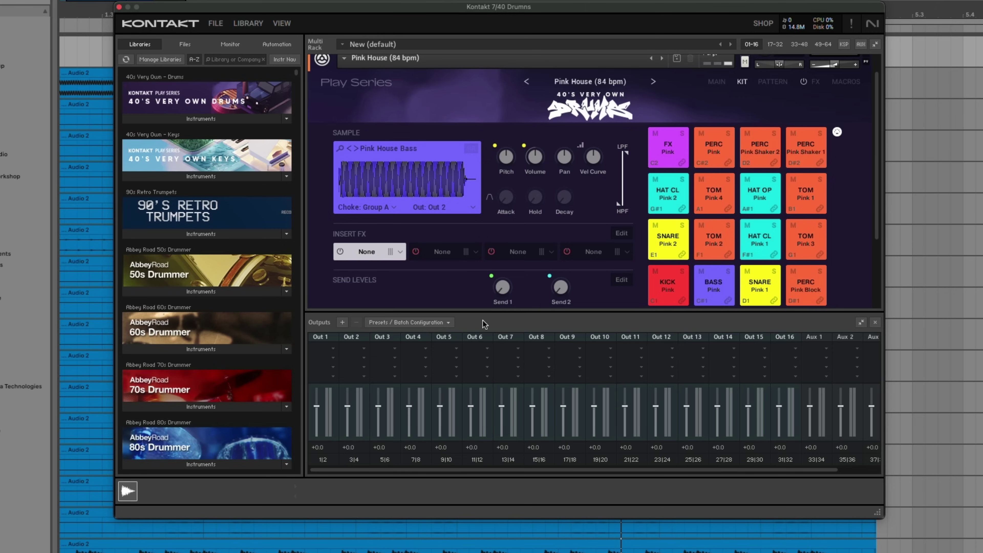
left_click(364, 353)
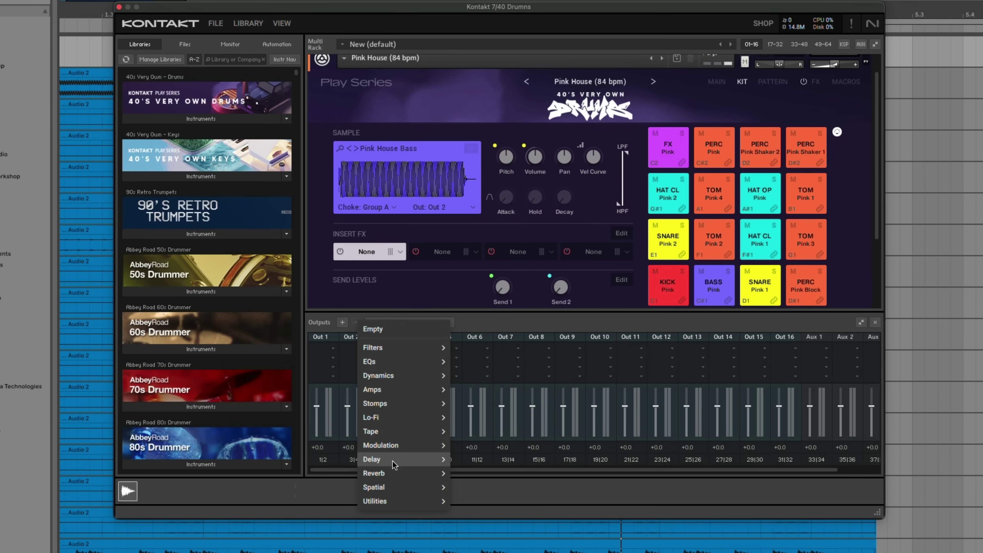
mouse_move(398, 473)
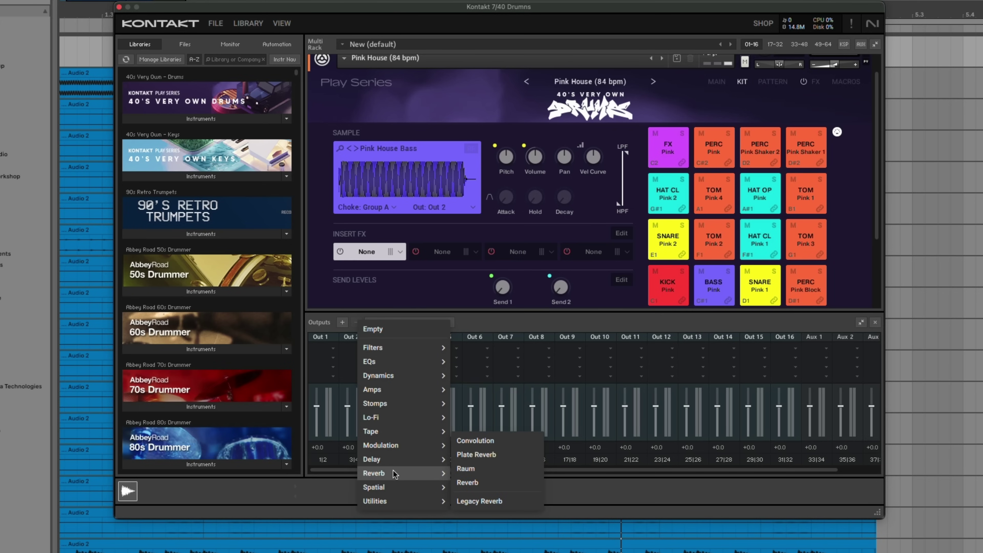
left_click(465, 468)
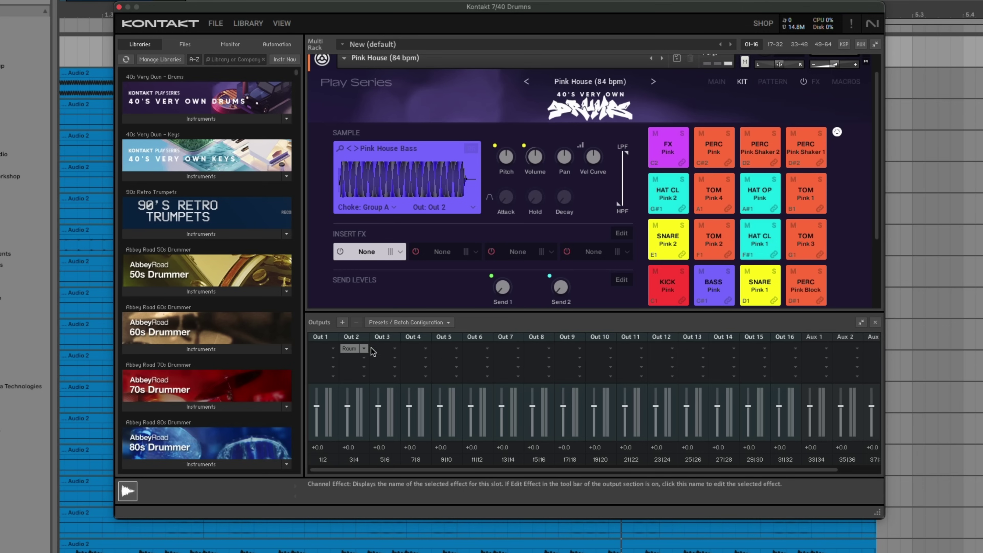
- Replace Out 2's reverb with the Bass Pro amp and show its settings
left_click(362, 357)
mouse_move(383, 389)
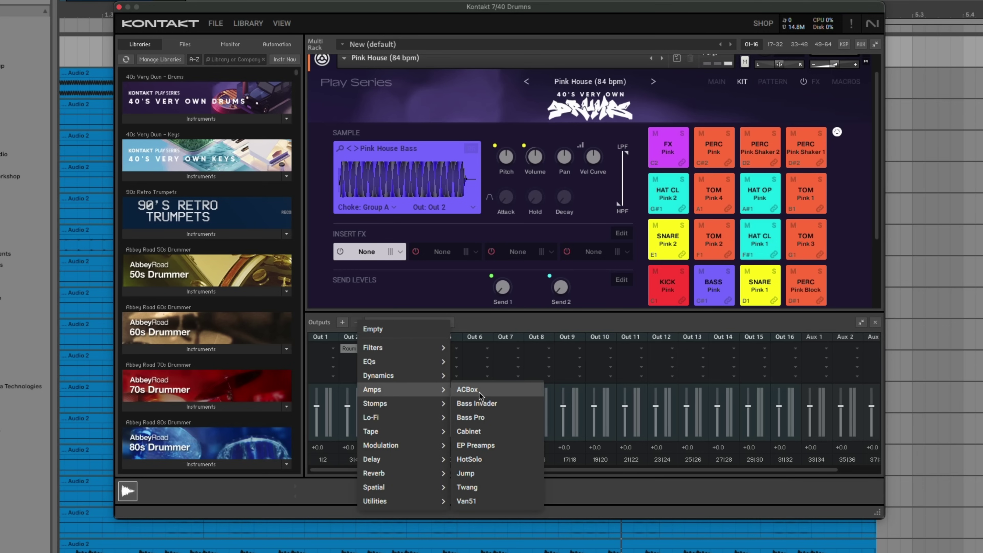
left_click(486, 422)
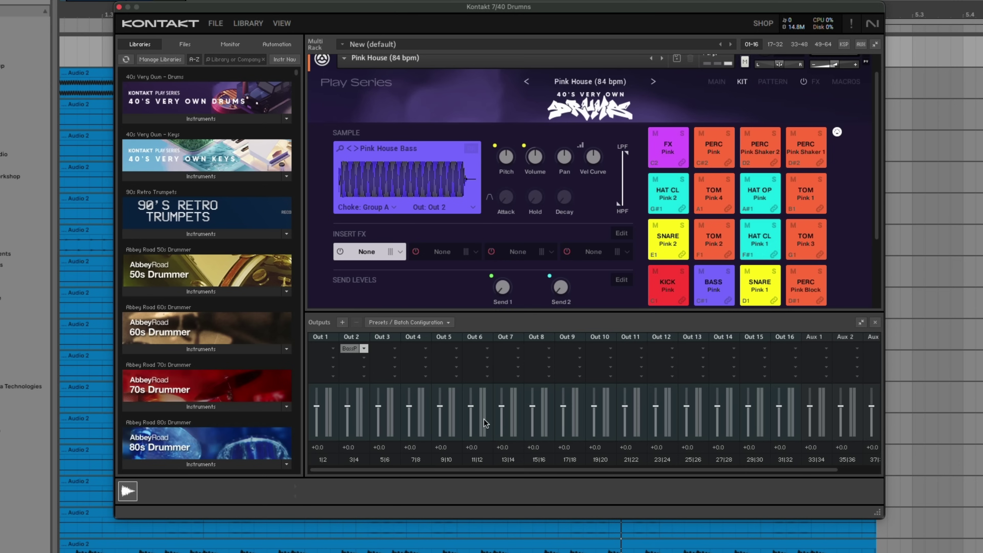
left_click(349, 348)
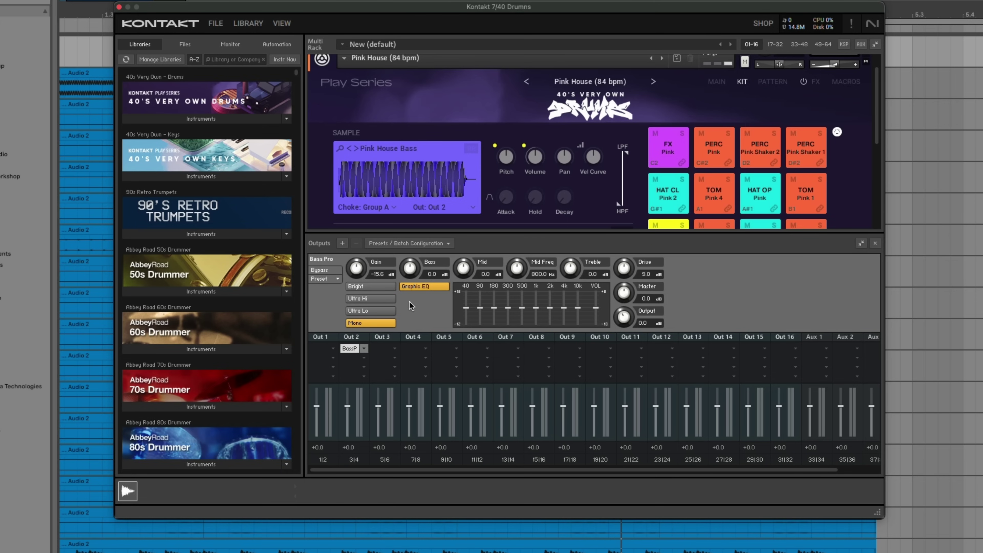
- Load Bass Pro's factory Driven Forth preset, then switch to Classic Rock Bass
left_click(337, 278)
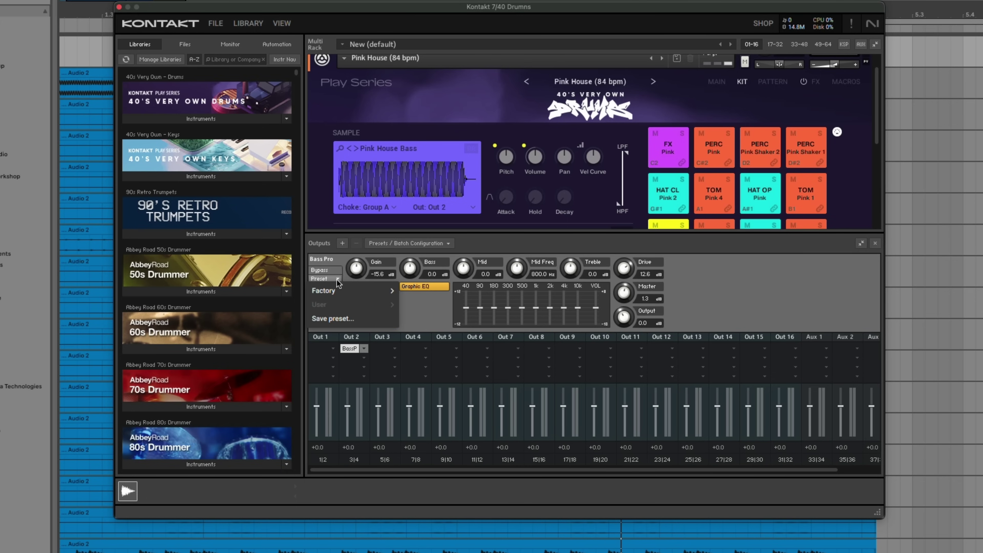
mouse_move(344, 290)
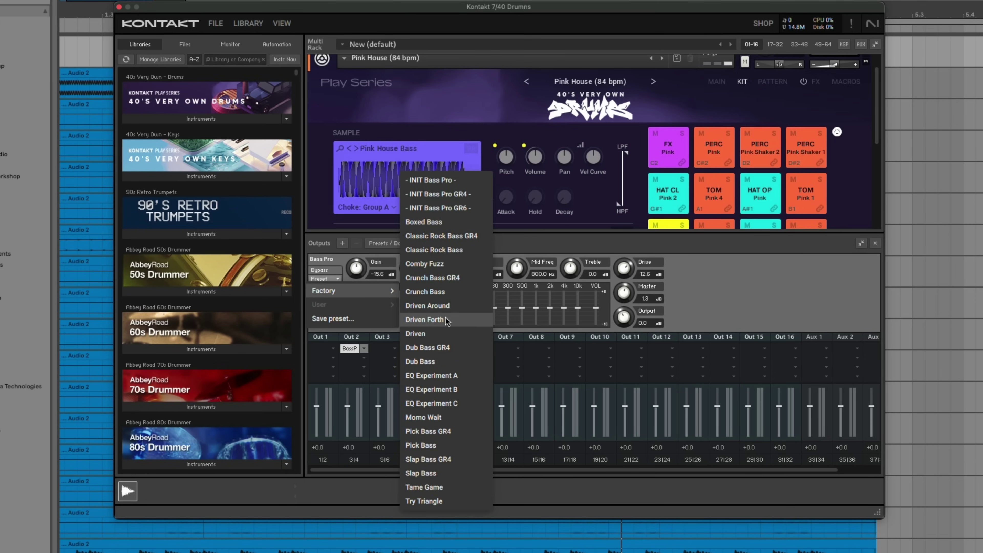
left_click(424, 319)
left_click(337, 279)
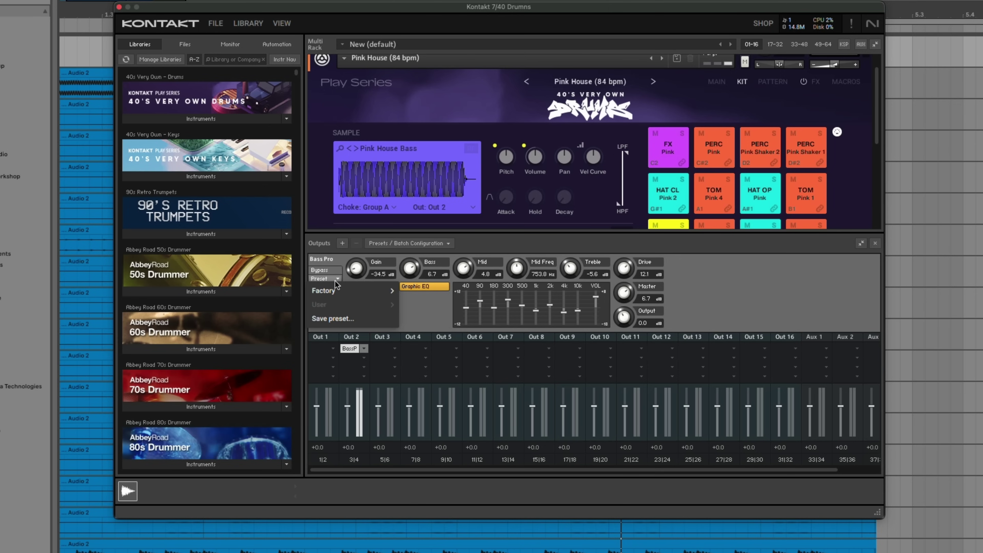
mouse_move(340, 290)
left_click(434, 250)
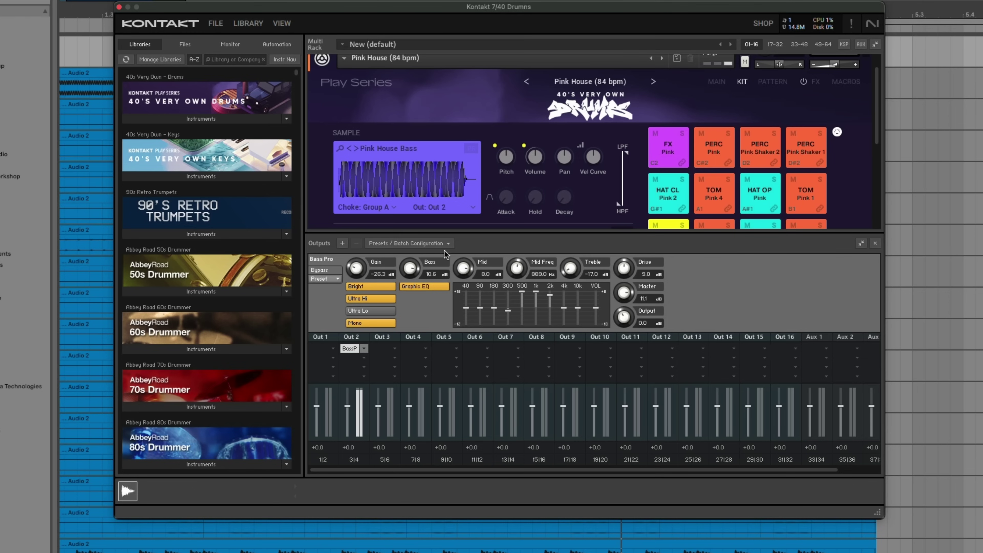
- Add the Lo-Fi Bite effect in Out 2's next insert slot after Bass Pro
left_click(364, 357)
mouse_move(381, 363)
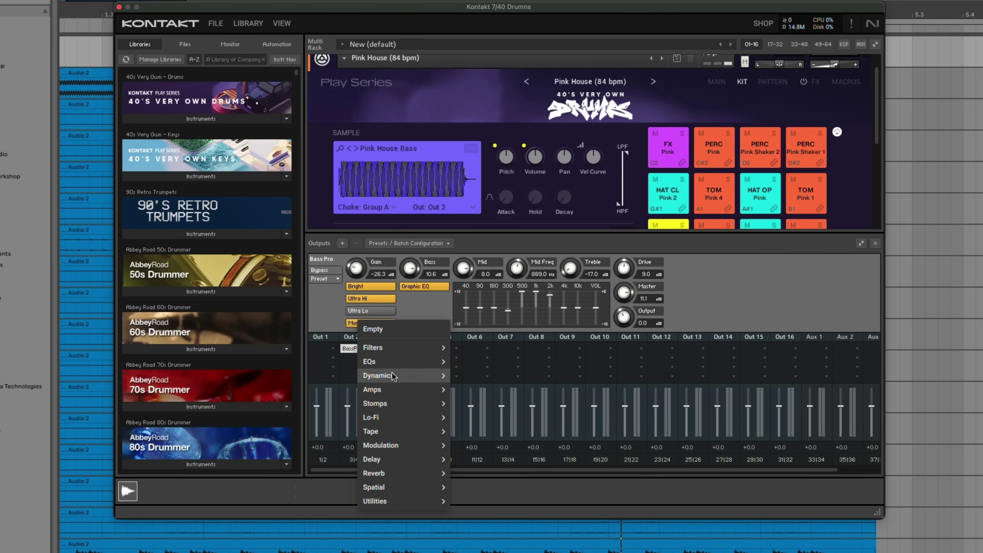
mouse_move(387, 419)
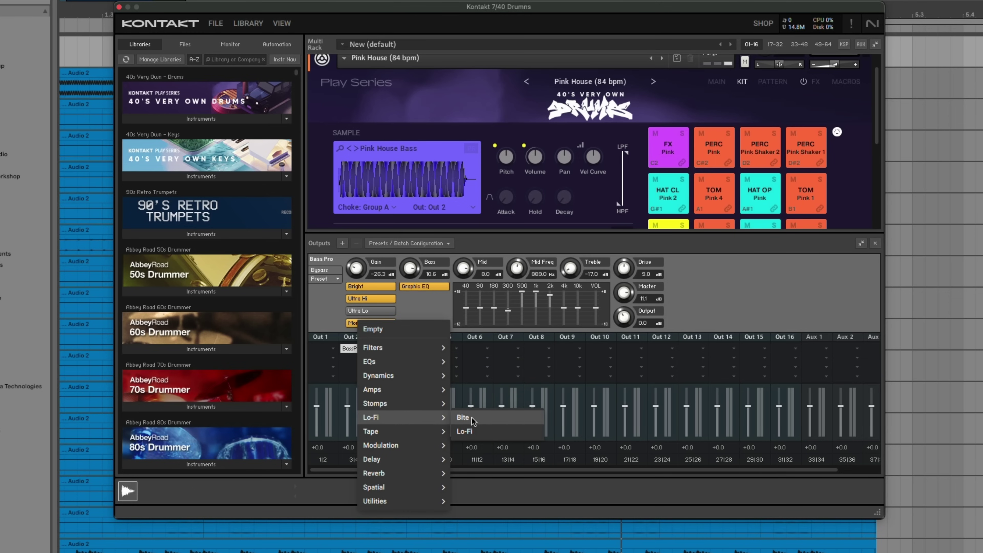
left_click(465, 431)
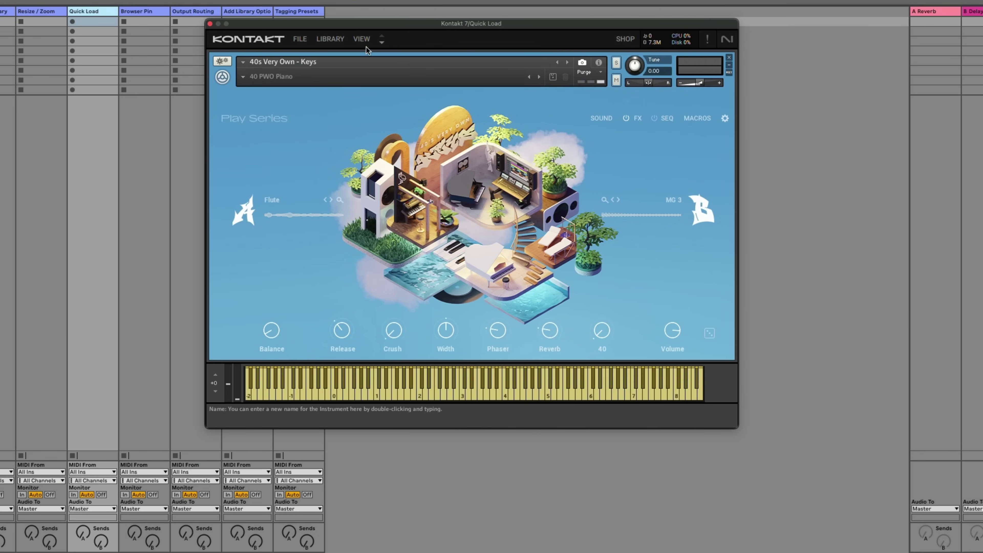
- Show the Quick-Load browser and check its Instrument, Bank and Multi categories
left_click(363, 39)
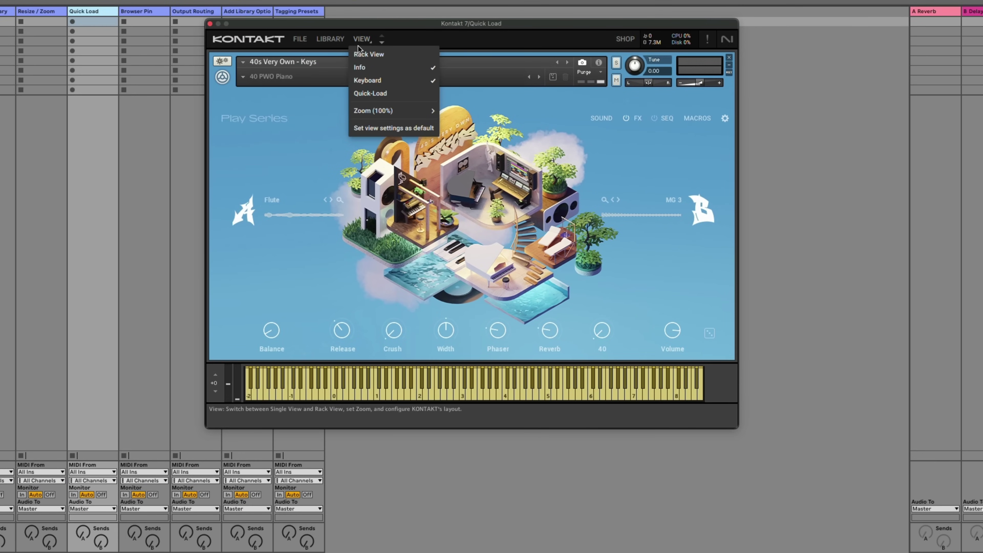
left_click(324, 112)
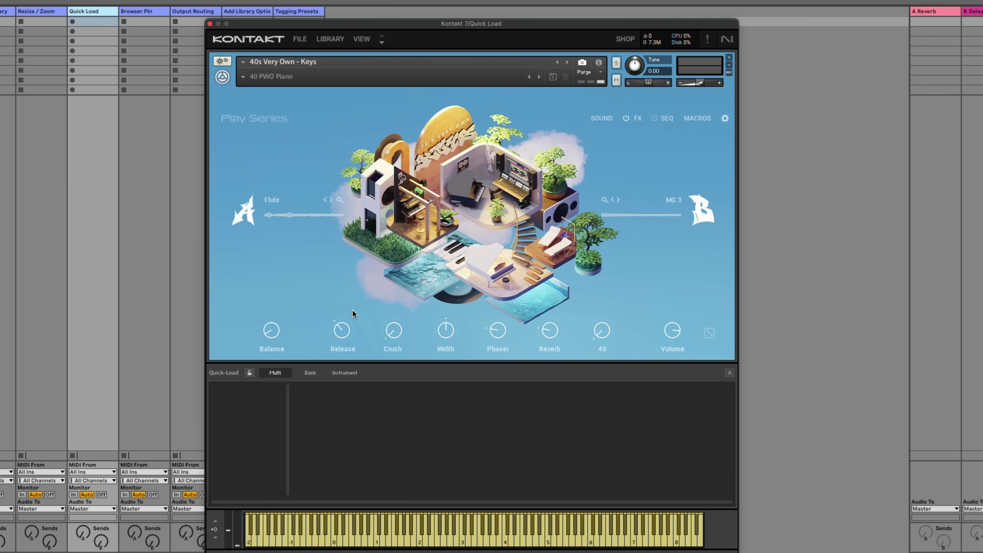
left_click(351, 374)
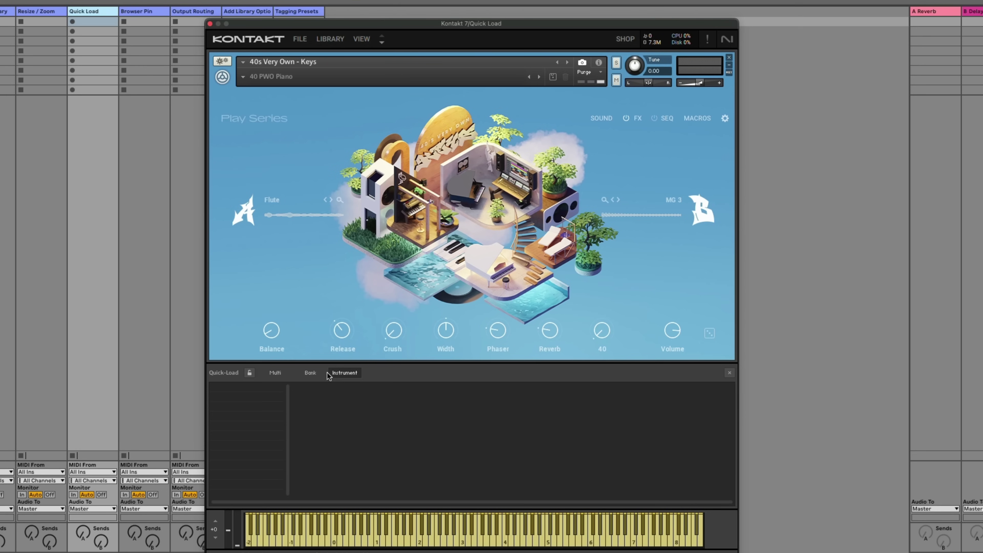
left_click(311, 373)
left_click(275, 374)
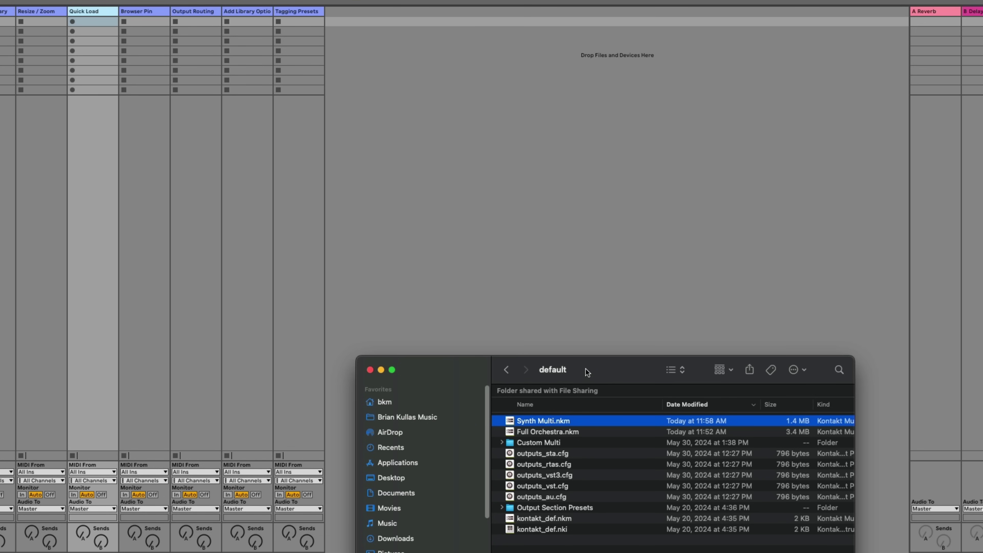
- Add Synth Multi.nkm and Full Orchestra.nkm to Quick-Load, filing Full Orchestra in a new Sound Design folder
left_click(550, 432, "shift")
left_click_drag(575, 419, 258, 393)
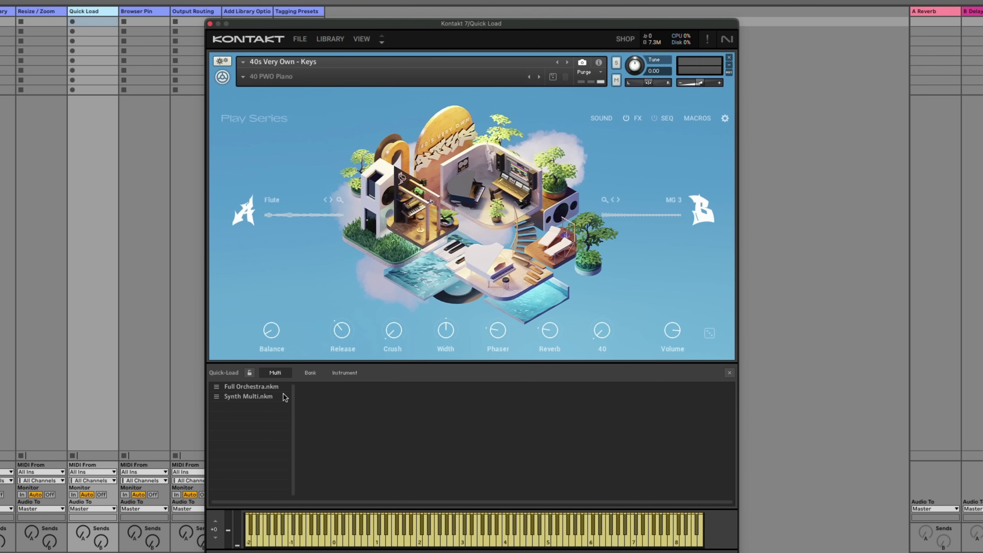
right_click(244, 410)
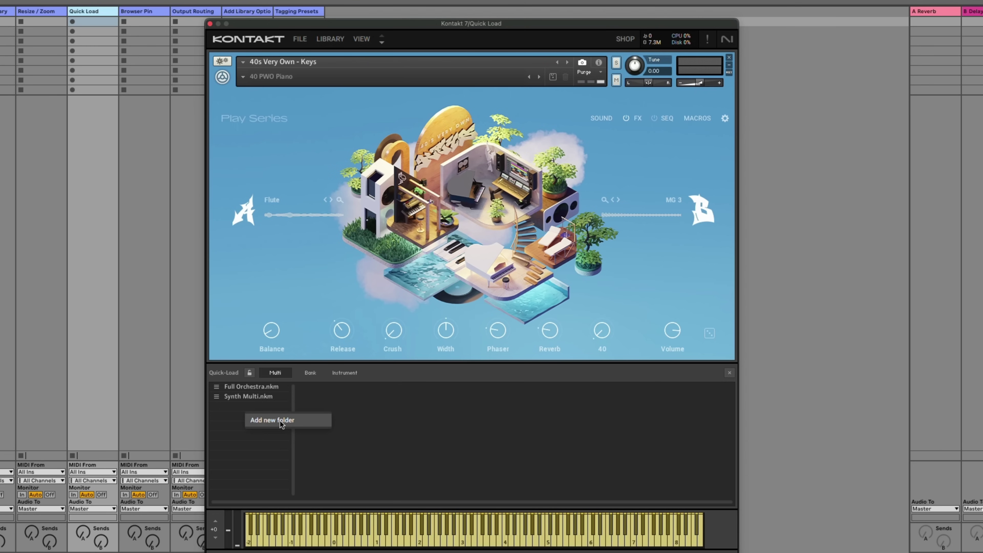
left_click(291, 422)
type("Sound")
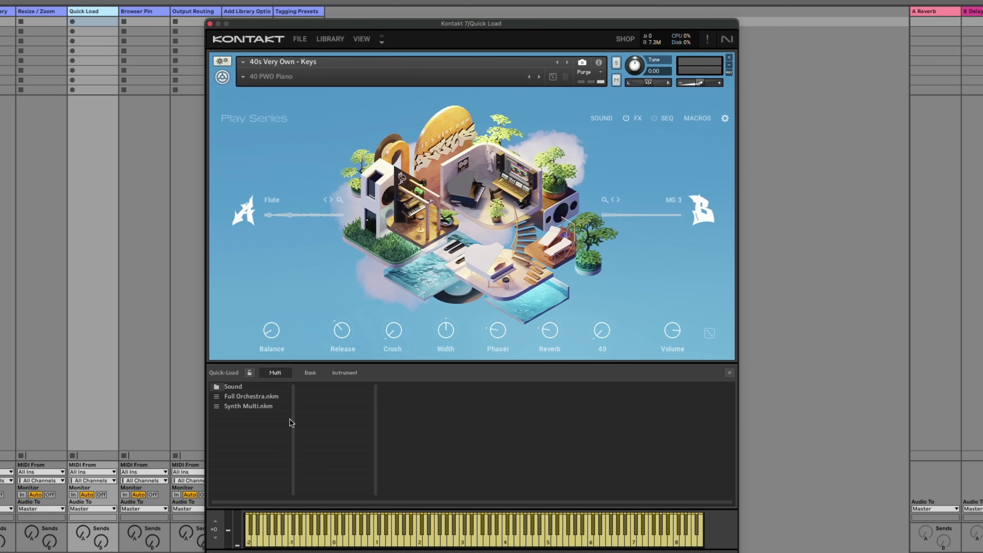
type(" Design")
key("Return")
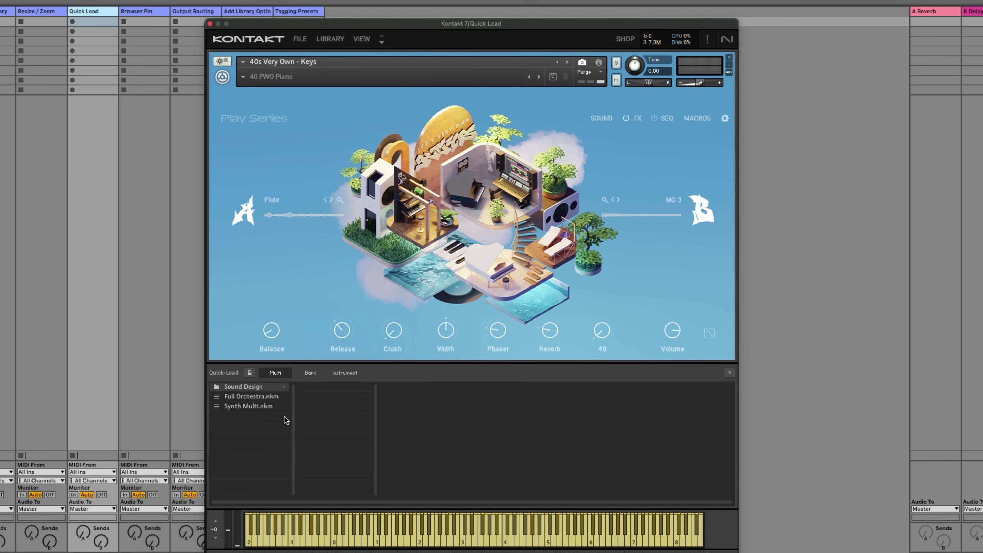
left_click_drag(266, 397, 247, 386)
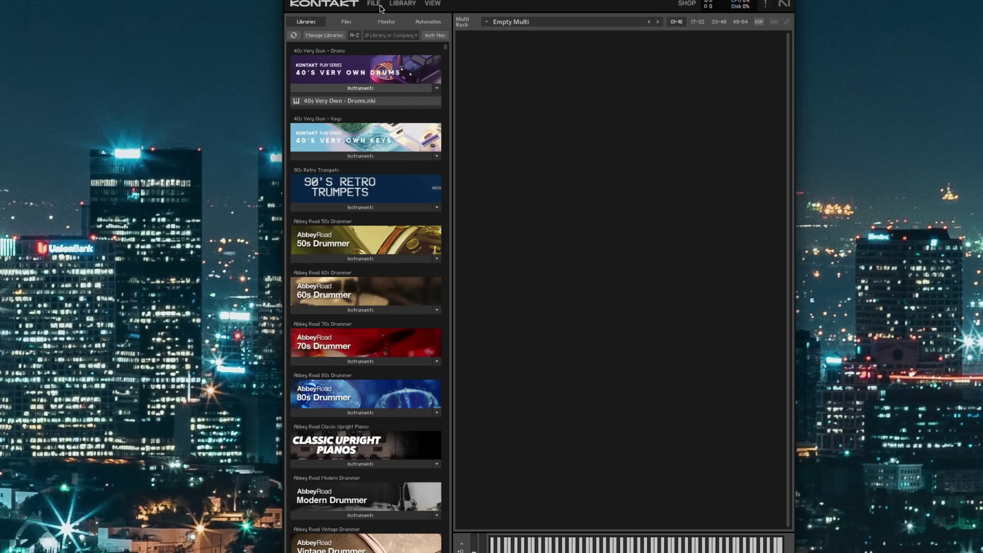
- Batch resave the Signal folder's patches, then load the Signal instrument from the Library browser
left_click(374, 4)
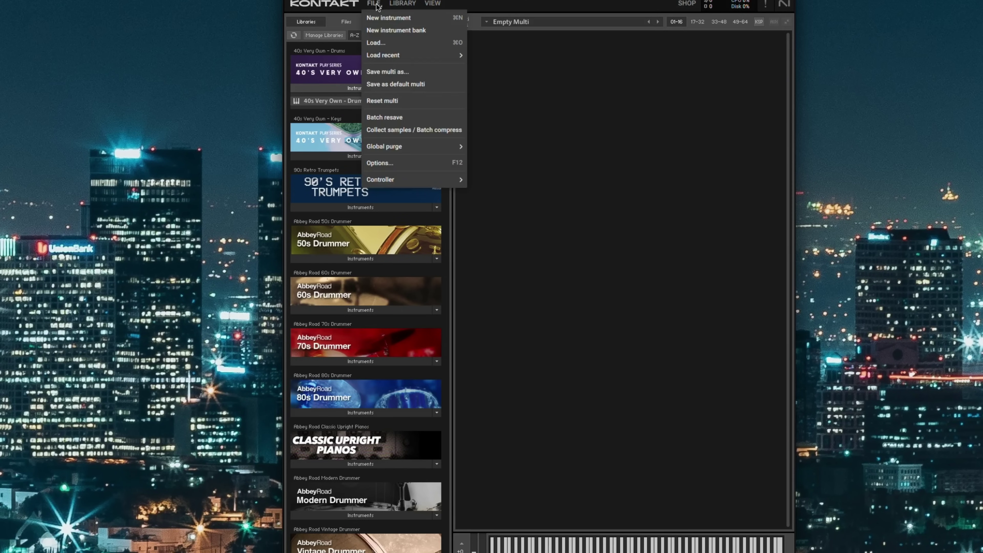
left_click(385, 117)
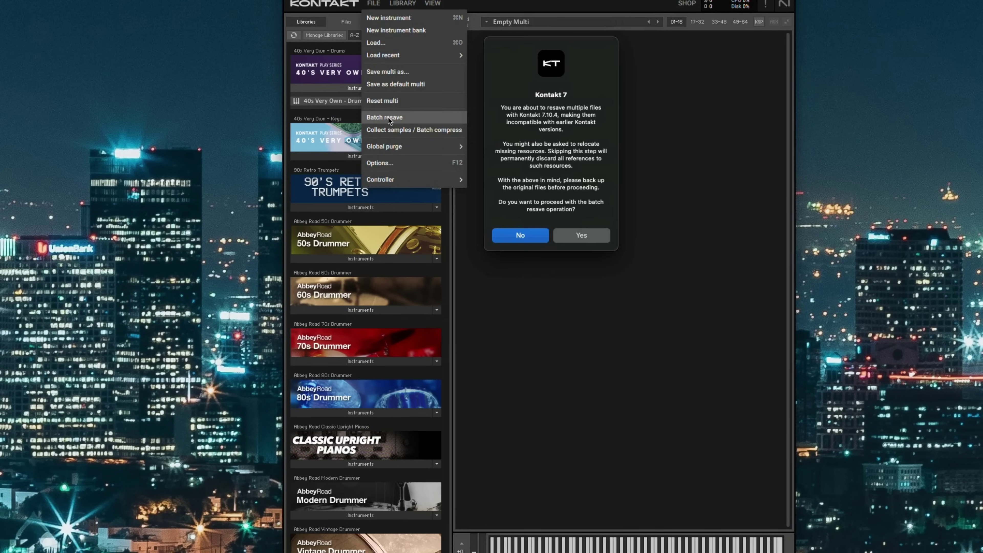
left_click(579, 240)
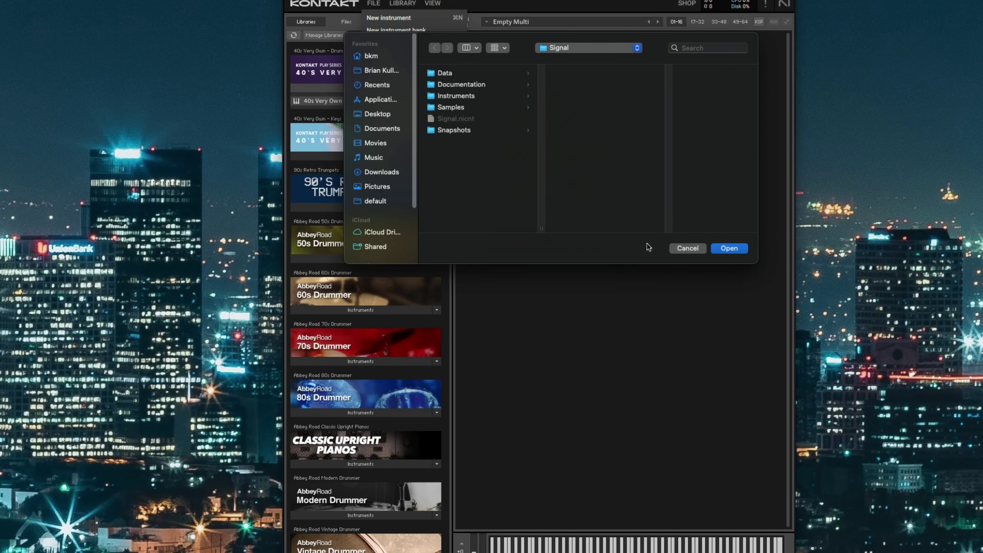
left_click(729, 249)
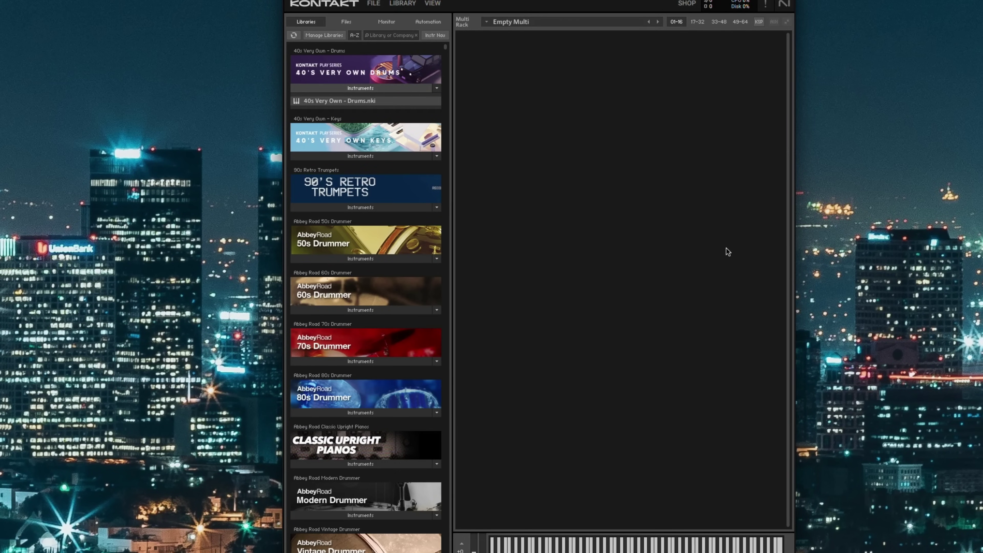
key("F1")
double_click(726, 208)
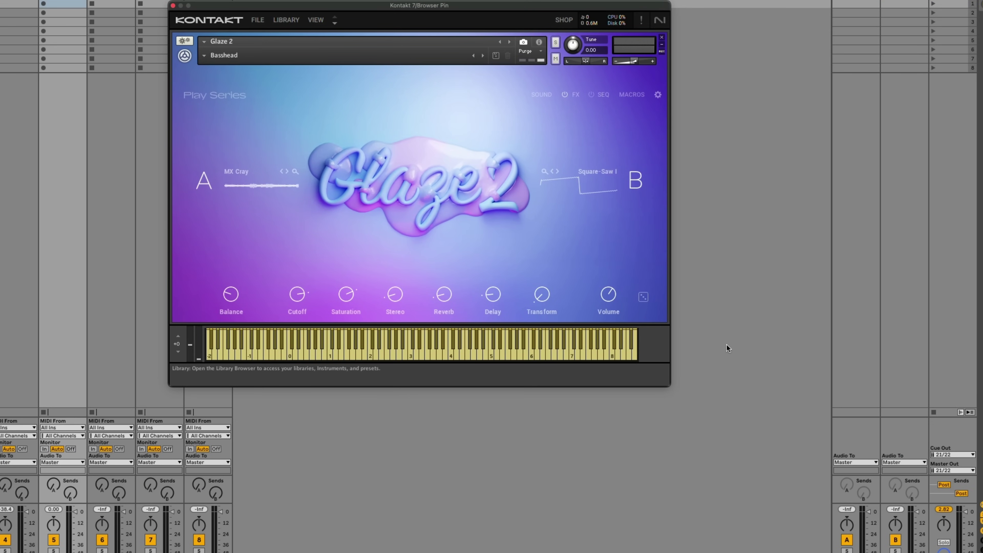
- In the Library browser, load Glaze 2's Beef Patty, BiPolar and Blurry Vision presets in turn
left_click(286, 19)
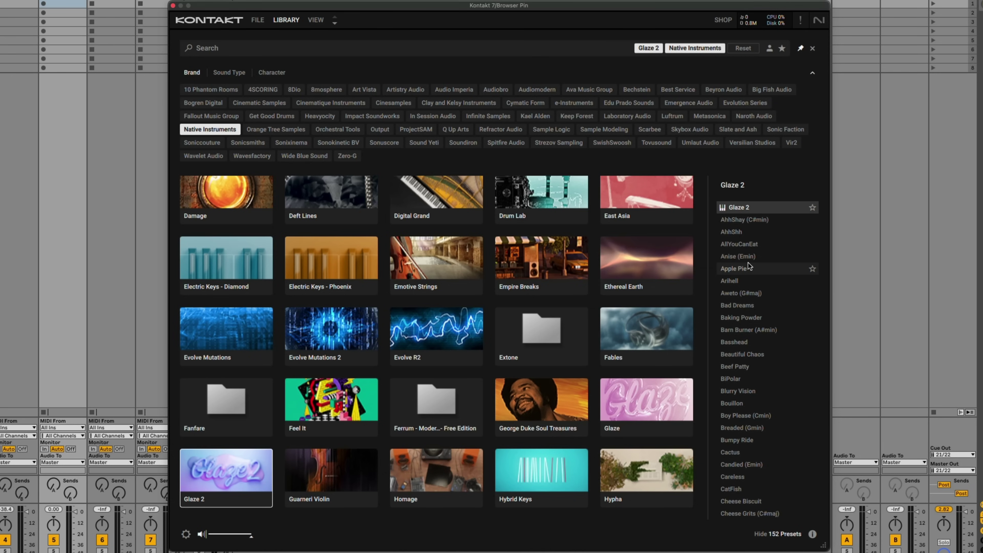
left_click(737, 366)
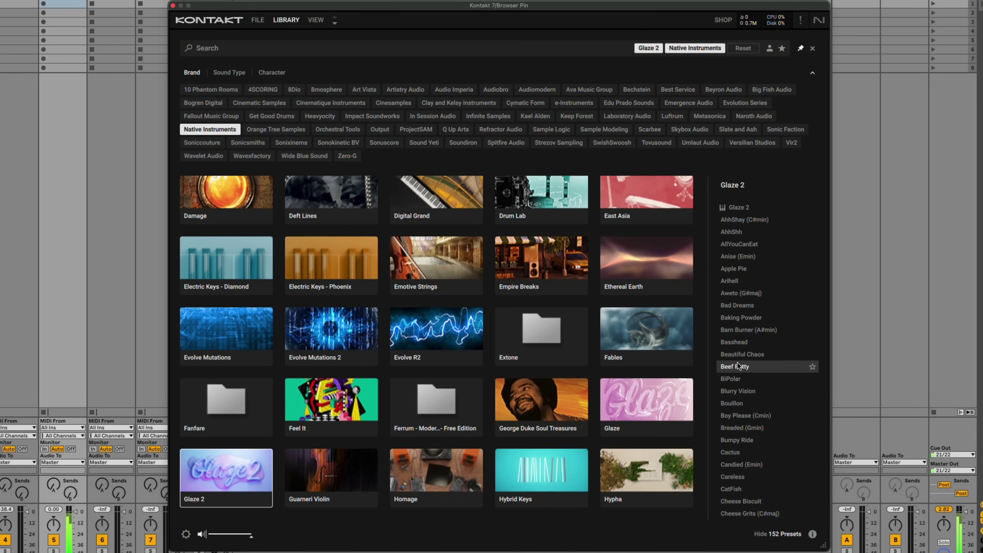
left_click(739, 378)
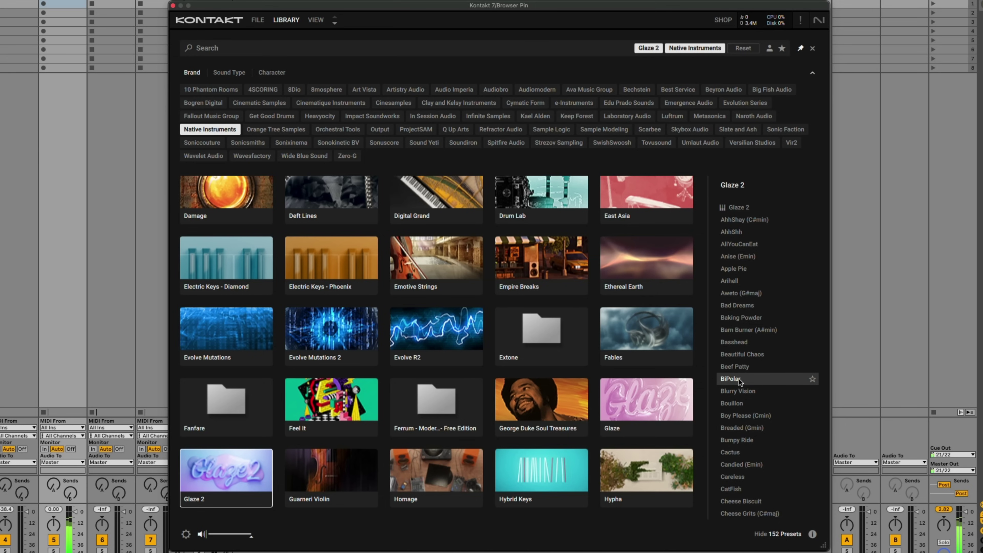
left_click(739, 392)
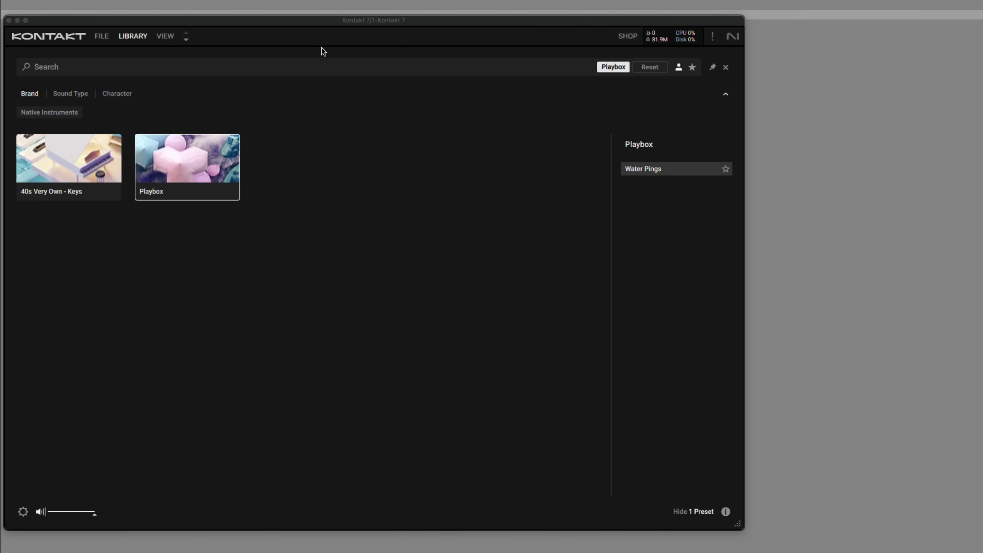
- Tag Water Pings as Single Note and Sound Effects and add a new Water character tag
left_click(726, 511)
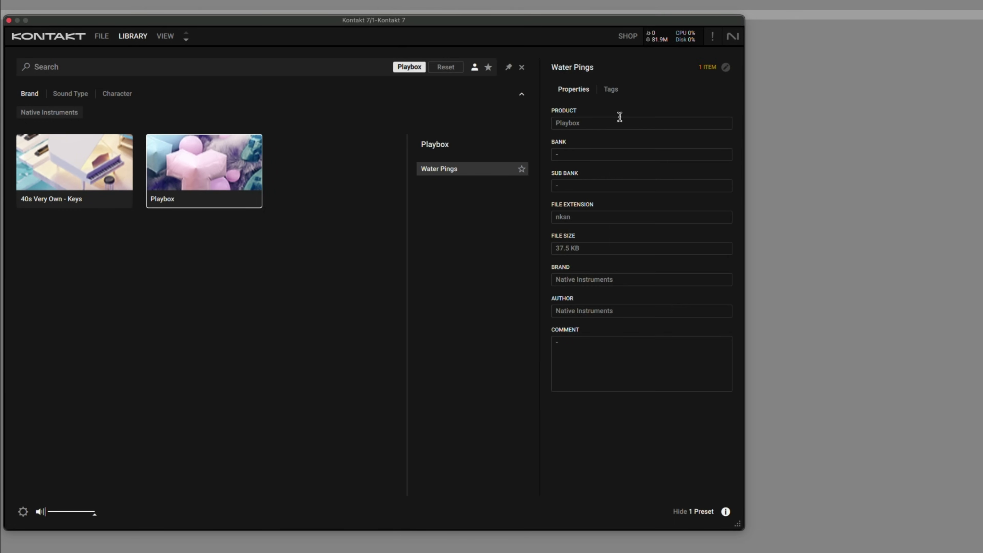
left_click(615, 94)
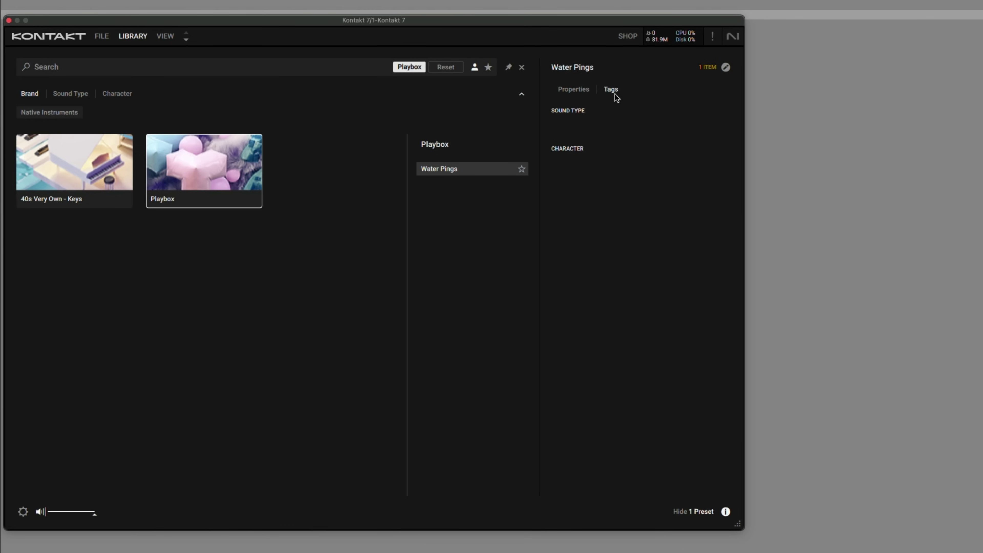
left_click(726, 68)
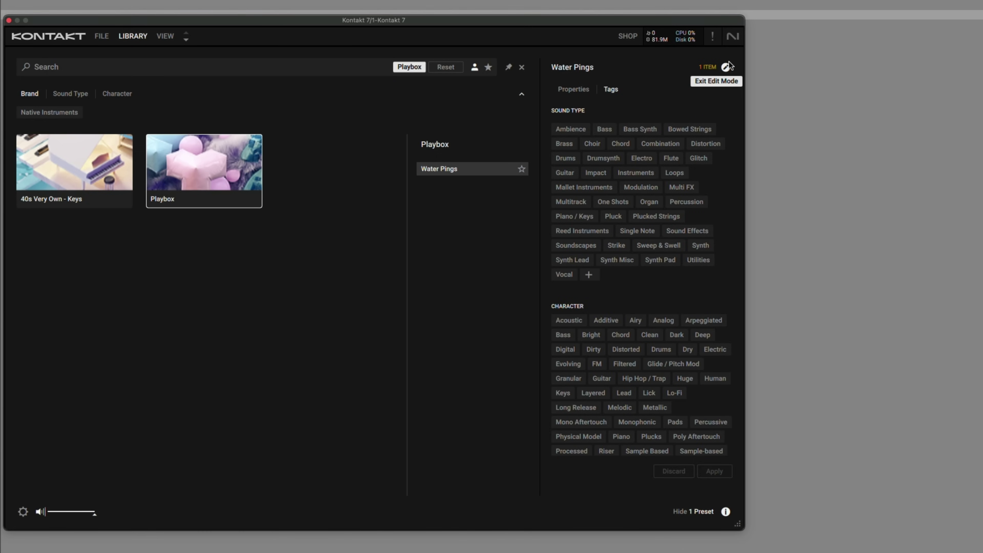
left_click(646, 231)
left_click(688, 231)
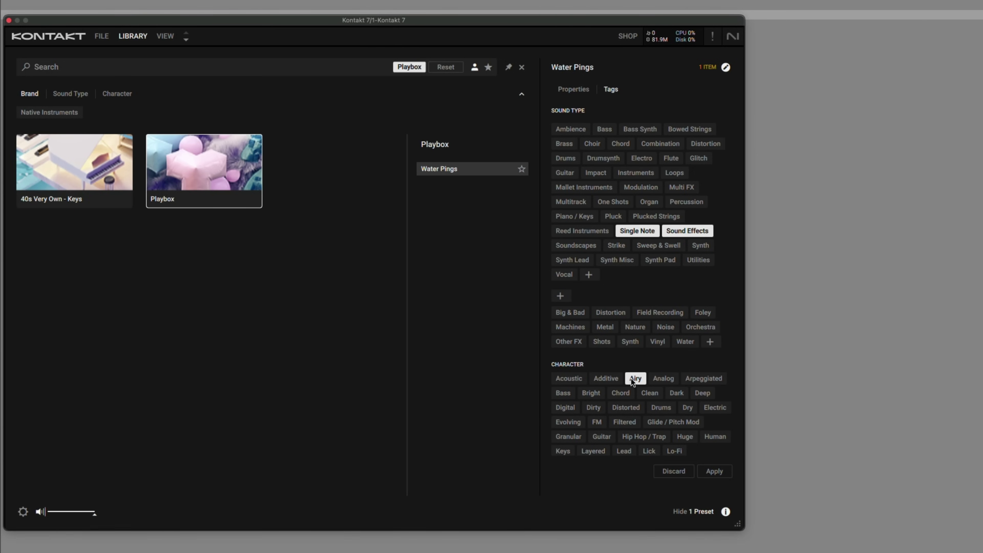
scroll(630, 378, "down", 3)
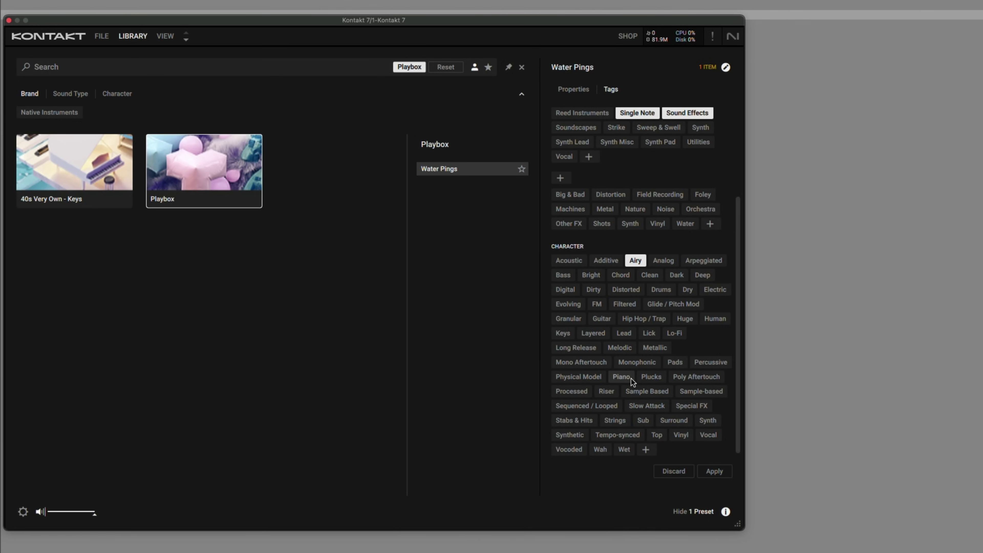
left_click(648, 450)
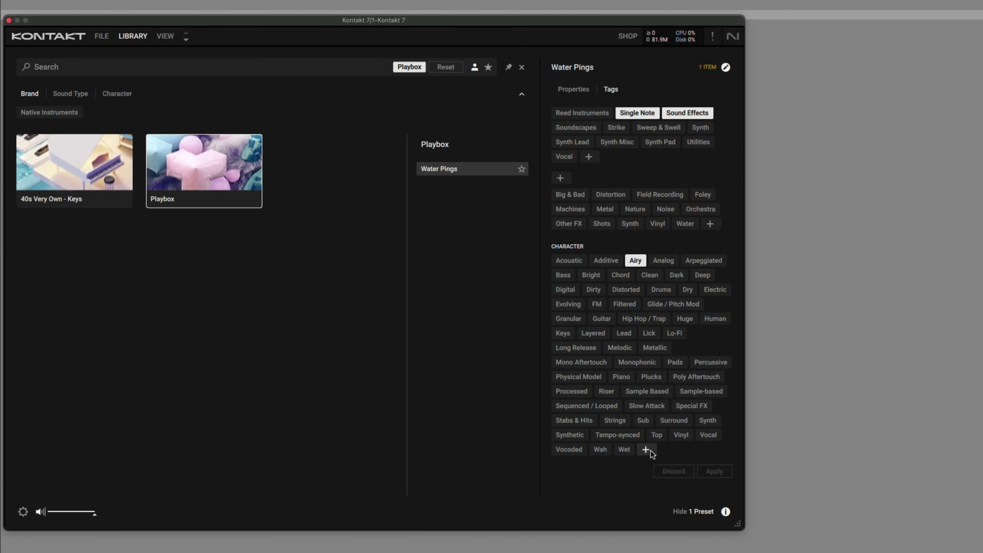
type("Water")
key("Return")
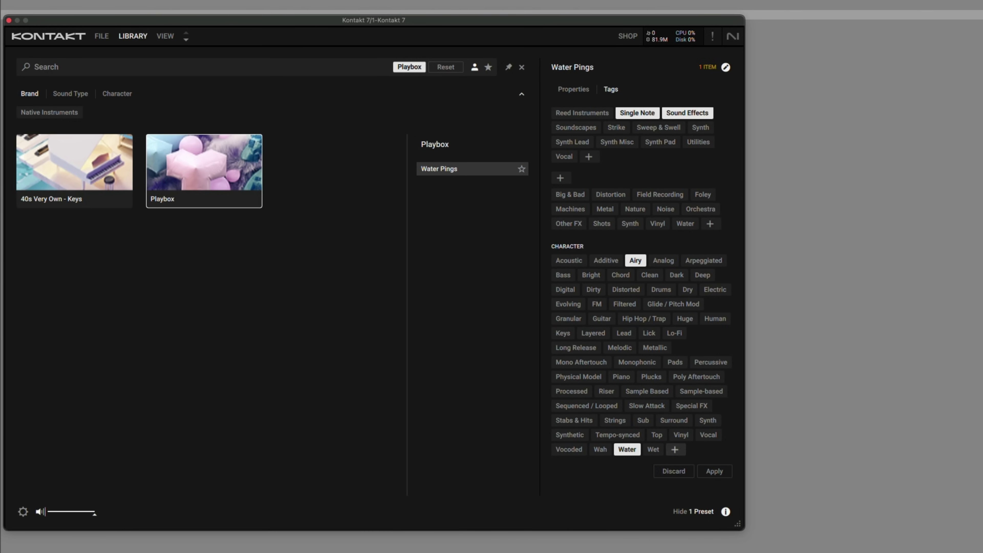
left_click(716, 472)
left_click(726, 67)
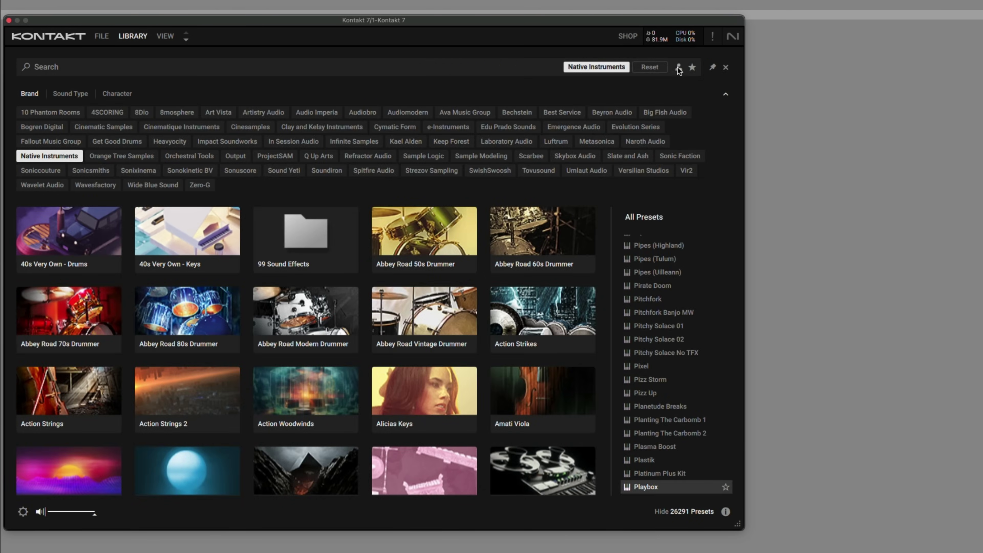
- Show only user presets and filter them by sound type and character tags
left_click(678, 68)
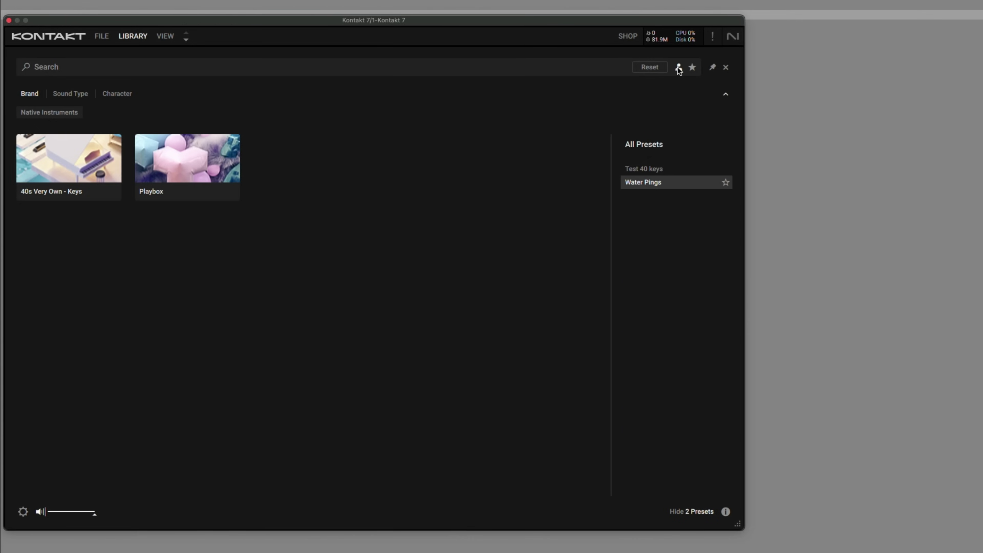
left_click(74, 95)
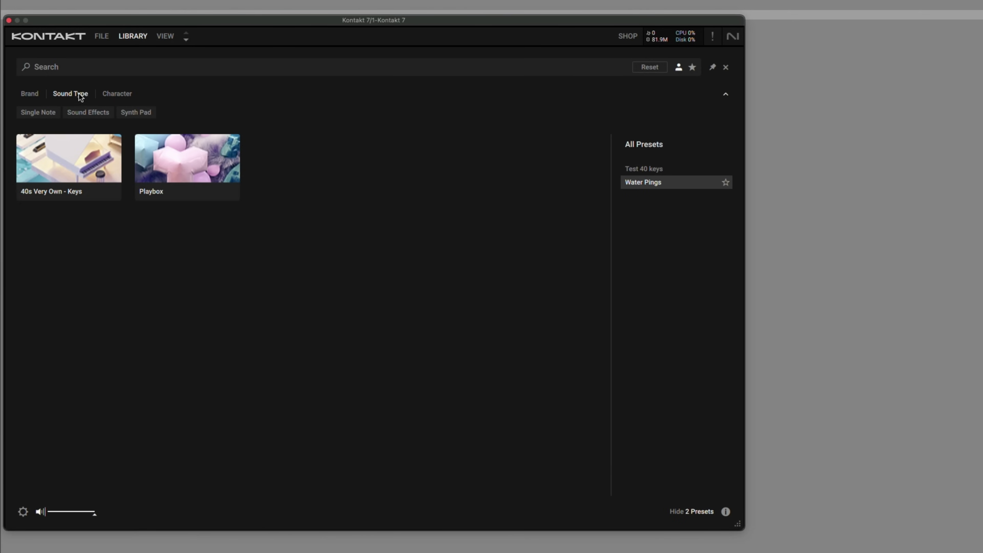
left_click(114, 94)
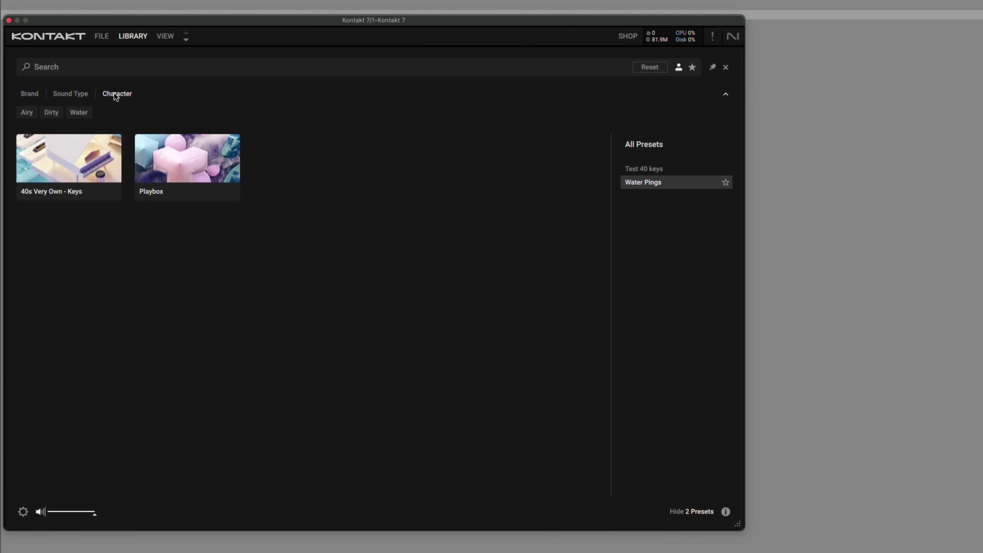